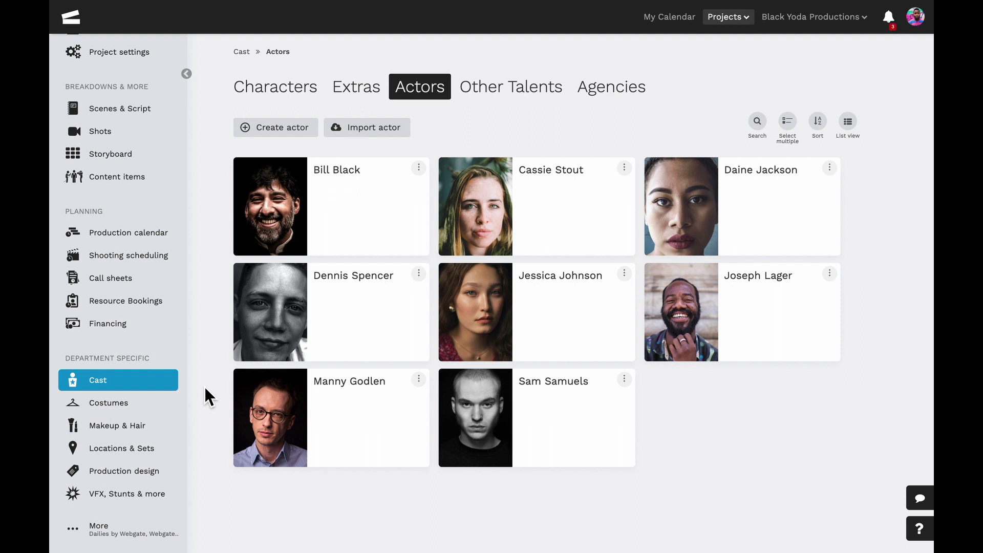
Start a new actor with the actor's full name and agency Yoda Talent.
left_click(318, 128)
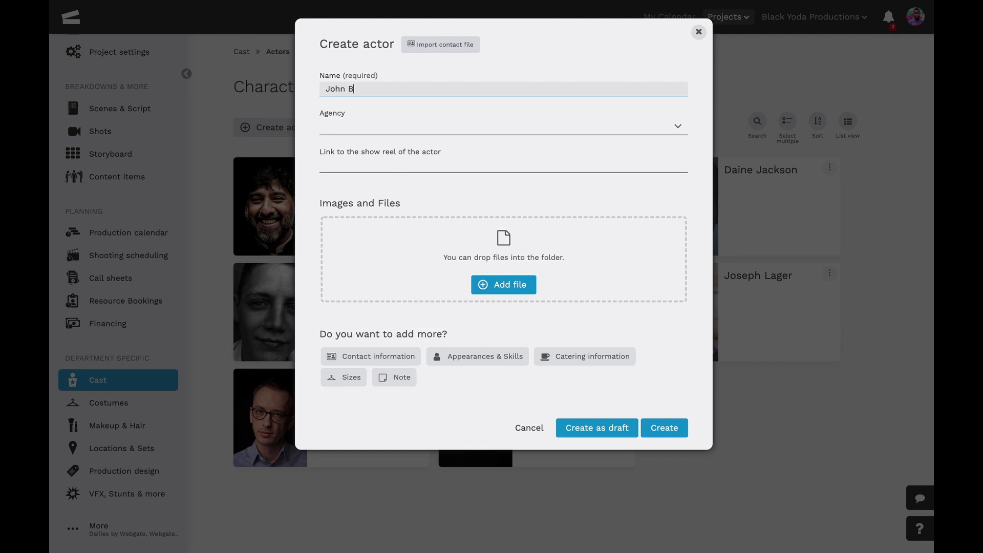
left_click(688, 135)
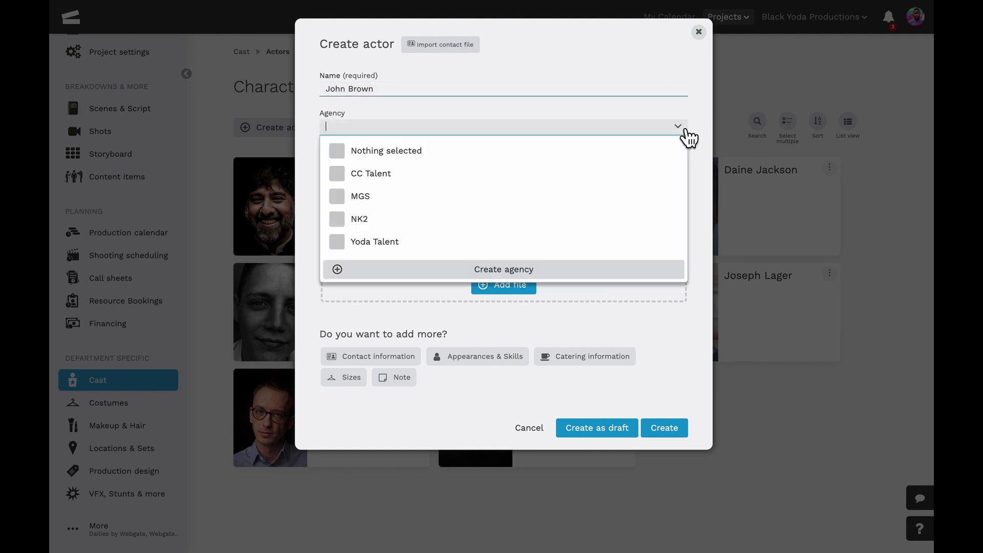
left_click(651, 150)
left_click(689, 136)
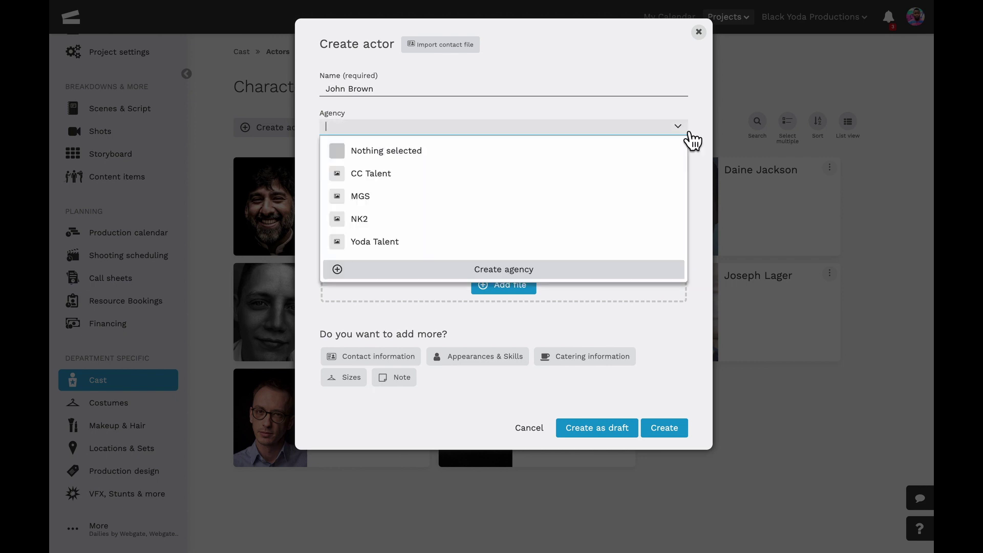
left_click(595, 241)
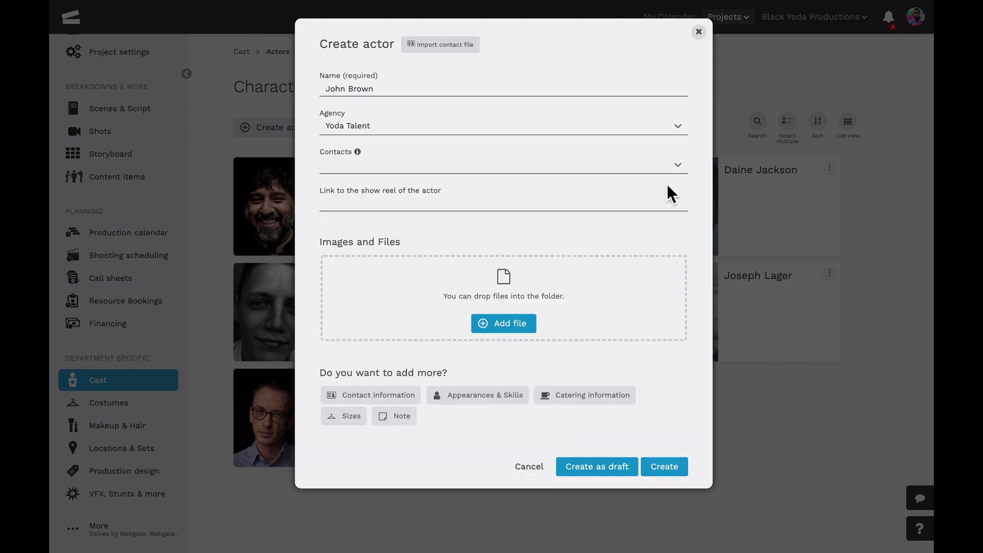
Link the agency's contact to the actor and attach the JB.jpg photo.
left_click(681, 176)
left_click(656, 193)
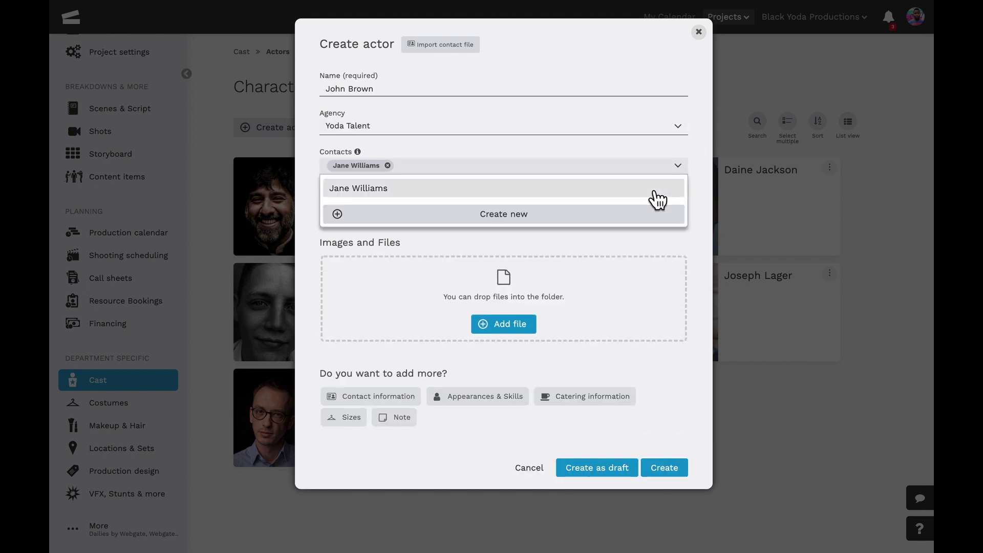
left_click(680, 231)
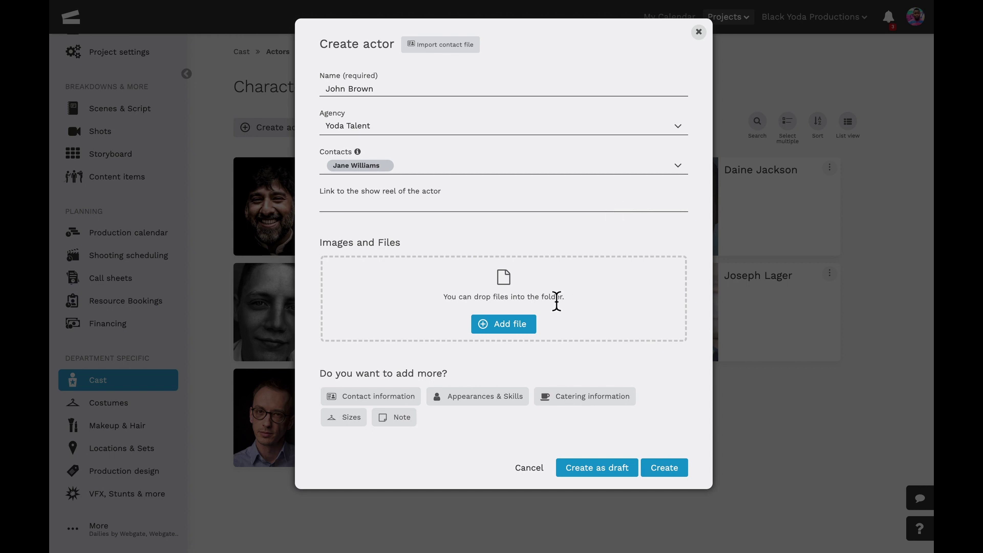
left_click(539, 331)
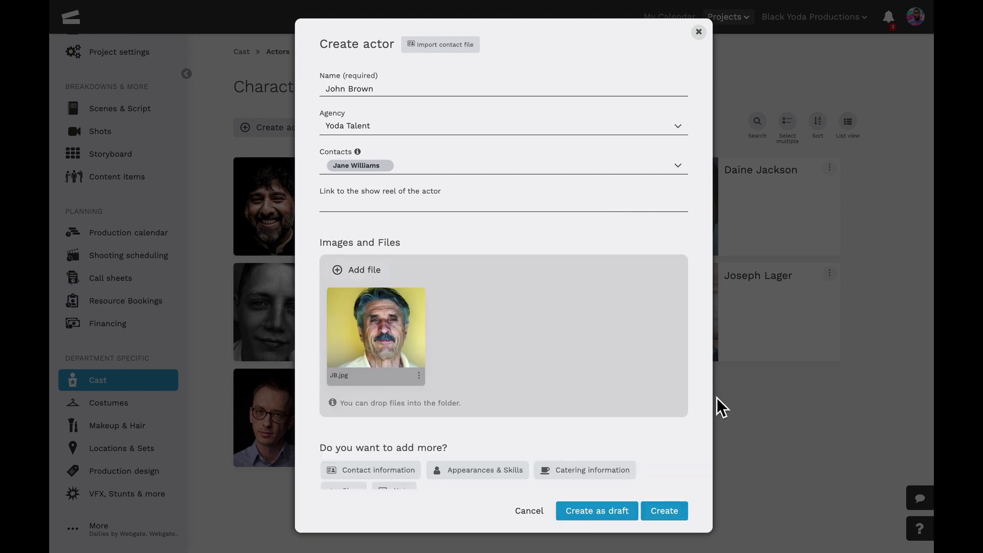
scroll(601, 420, "down", 1)
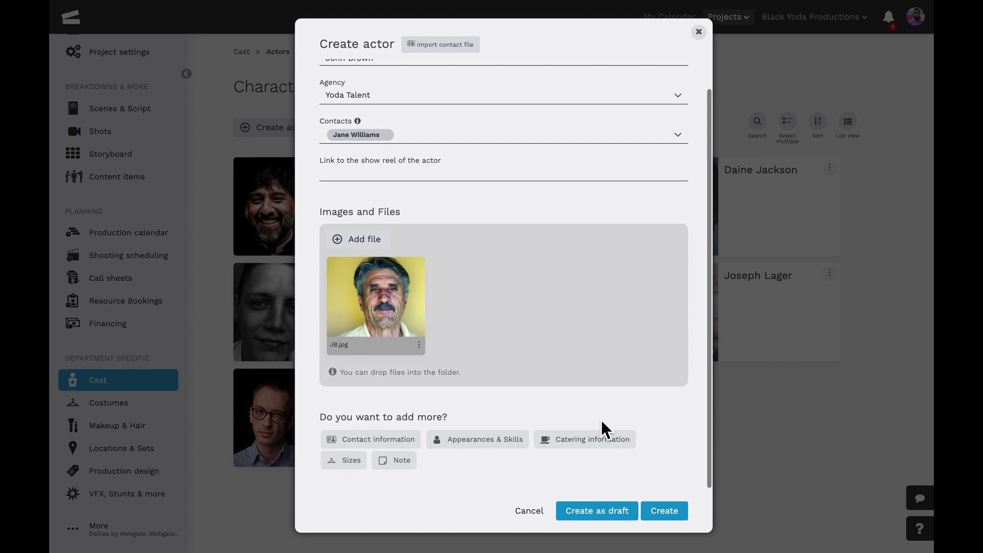
Enter the actor's e-mail address and home phone number under Contact information.
left_click(415, 446)
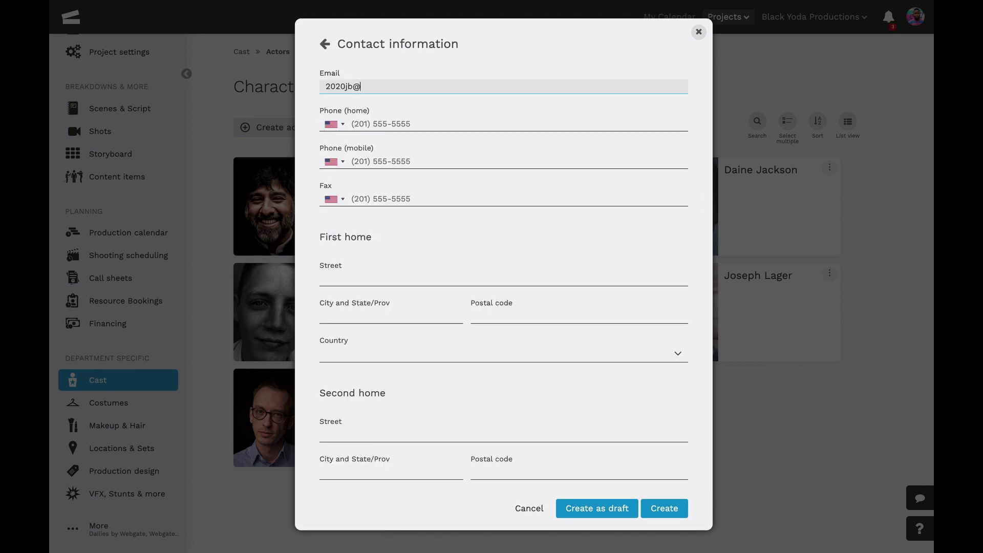
left_click(378, 128)
type("555")
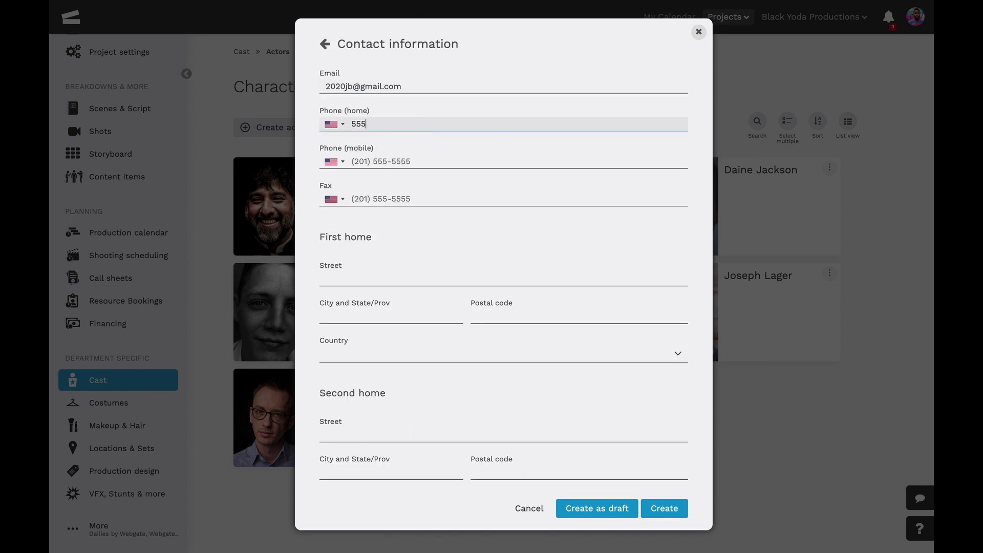
type(" 666 777")
Fill in the first home street, city and postal code, with country United States.
left_click(367, 280)
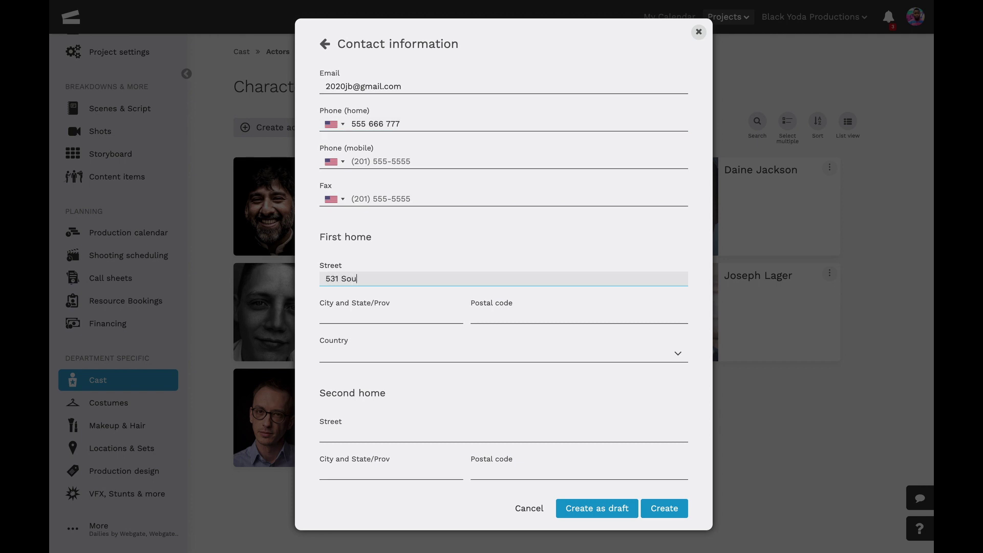
left_click(364, 314)
type("Miami")
key("Tab")
type("6")
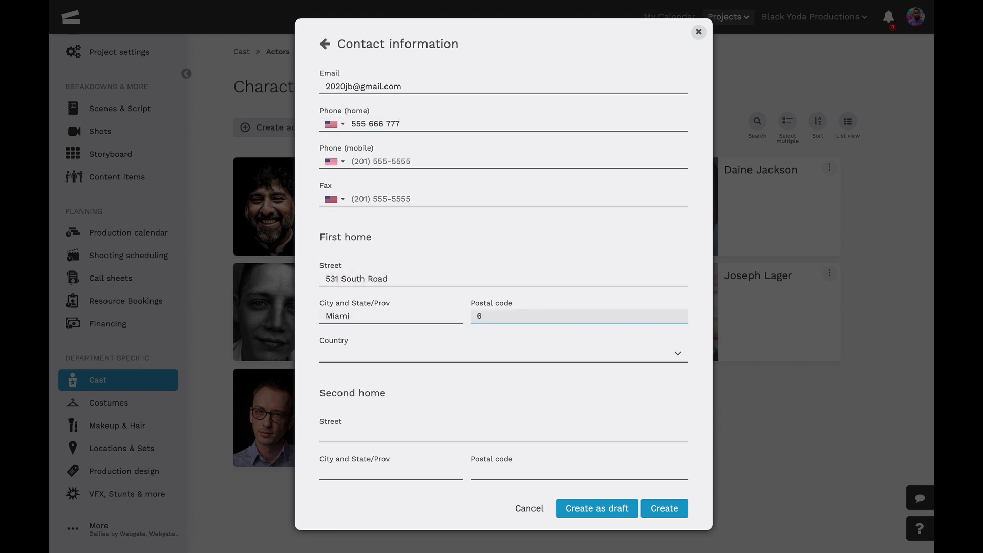
type("789")
left_click(470, 356)
type("United")
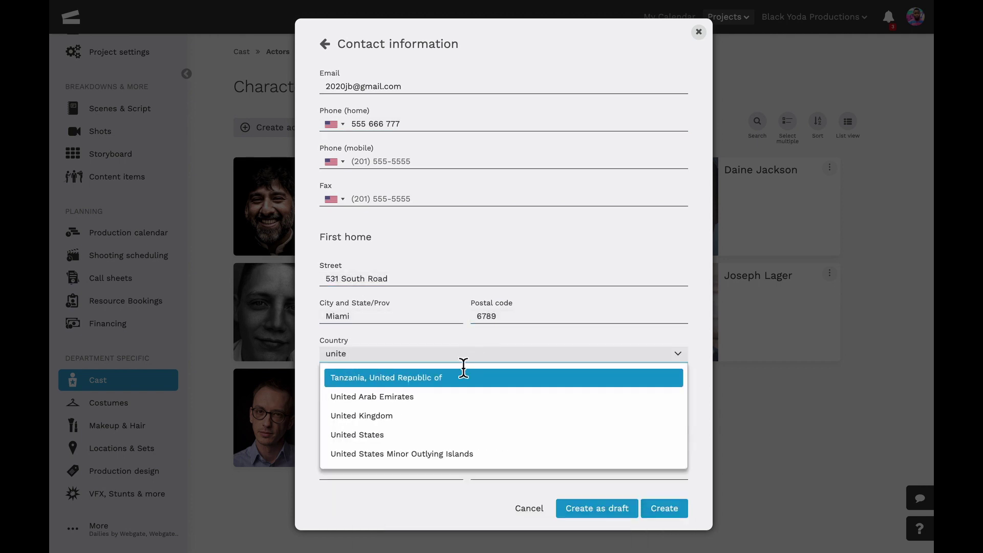
left_click(373, 436)
Fill in the home-during-production street, city and postal code, with country United States.
scroll(373, 439, "down", 1)
scroll(376, 443, "down", 5)
left_click(369, 316)
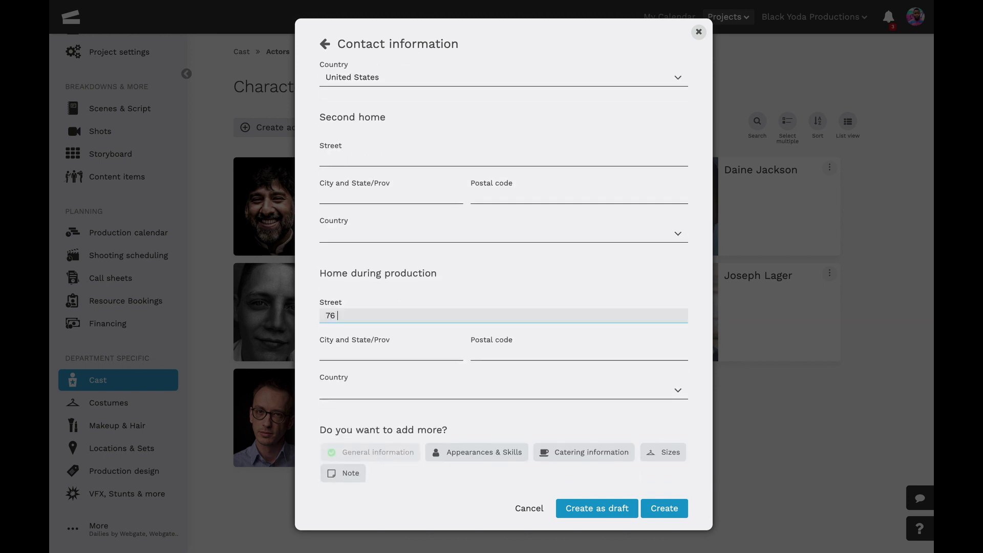
left_click(351, 353)
type("Alaska")
key("Tab")
type("34567")
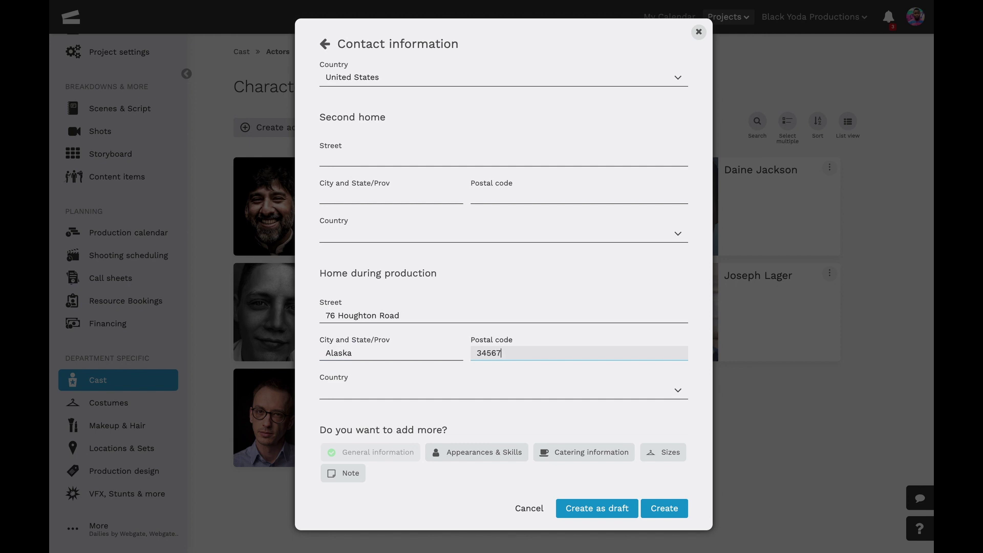
left_click(328, 394)
type("united")
left_click(363, 472)
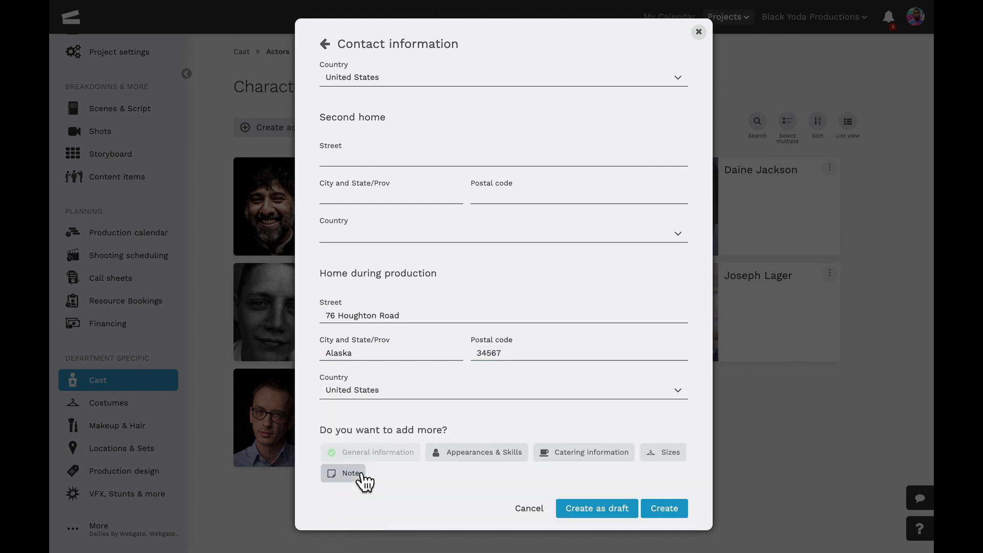
In Appearances & Skills, set gender Male and age range 60 till 80.
left_click(482, 456)
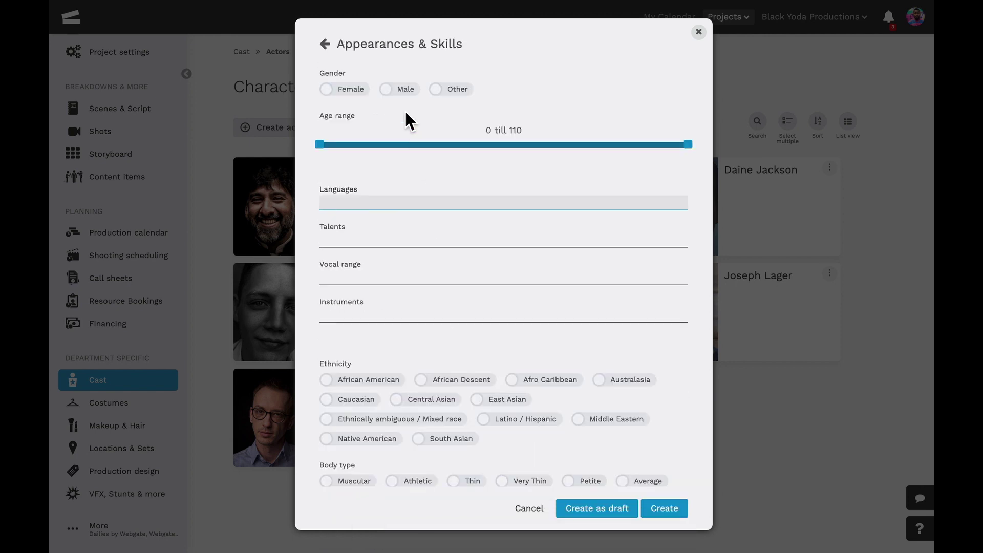
left_click(397, 90)
left_click_drag(322, 149, 457, 155)
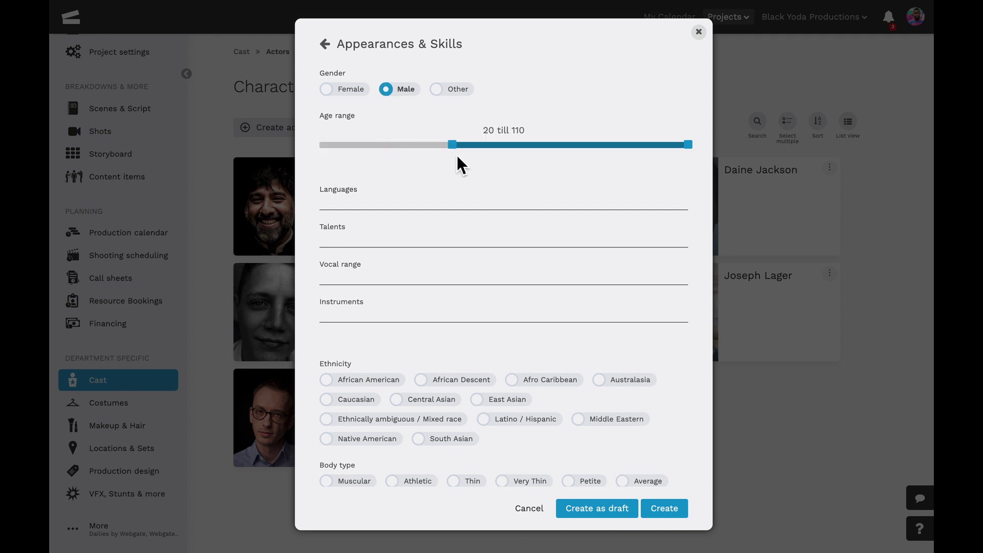
left_click_drag(536, 160, 570, 162)
left_click_drag(693, 146, 629, 153)
Enter languages 'Spanish, English' and instrument 'Keyboard'.
left_click(379, 207)
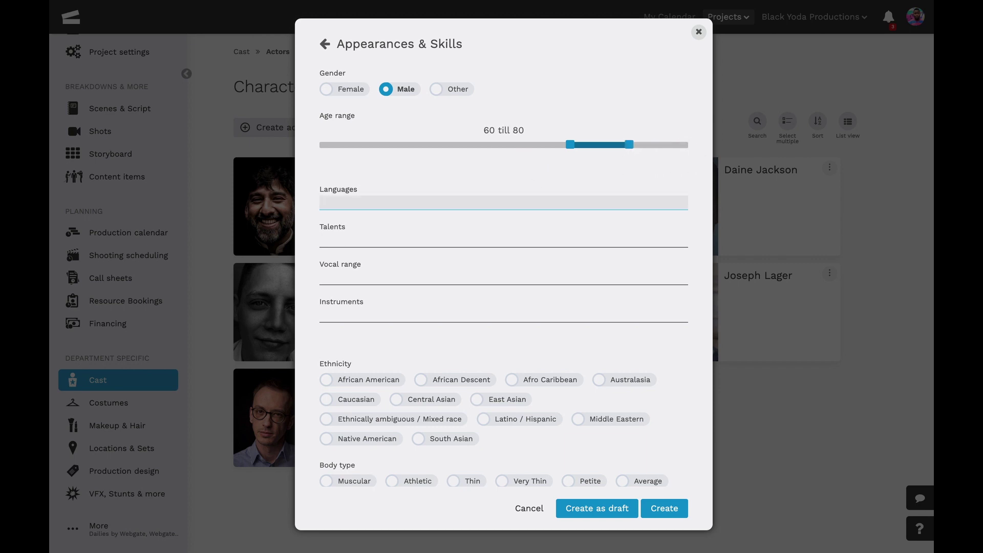
type("Spanish, English")
left_click(377, 320)
type("Keyb")
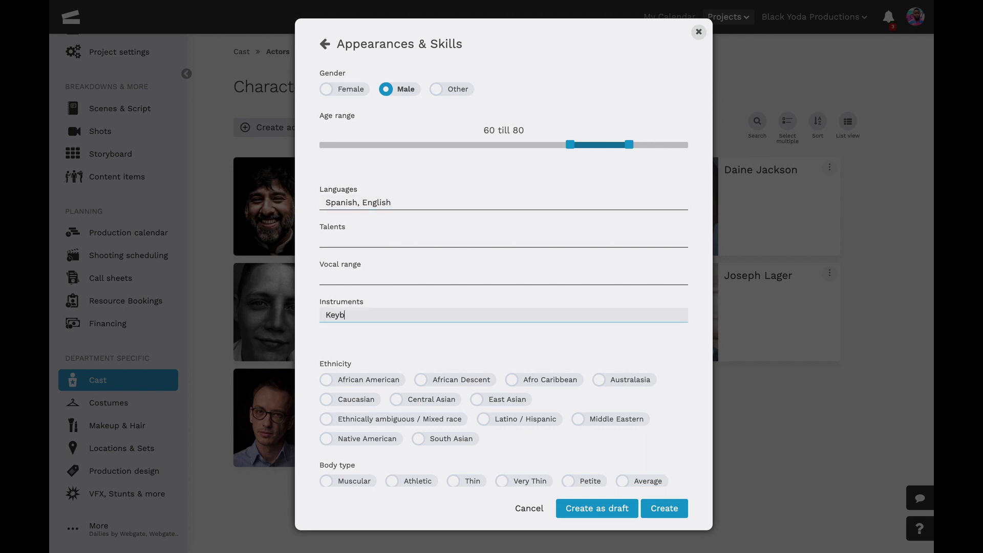
type("oard")
Set ethnicity Caucasian, body type Average and eye colour Brown.
left_click(336, 402)
scroll(336, 405, "down", 3)
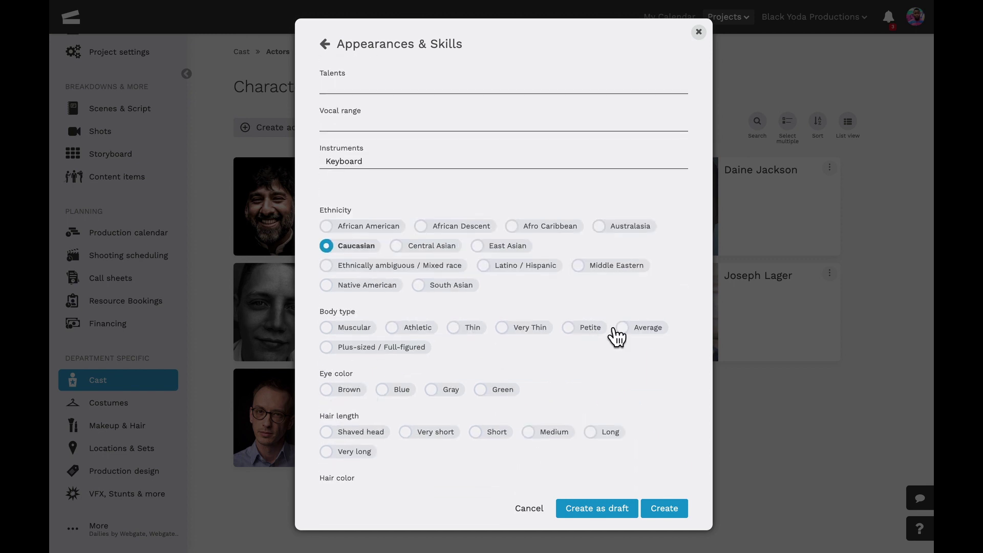
left_click(618, 332)
scroll(613, 369, "down", 1)
left_click(336, 332)
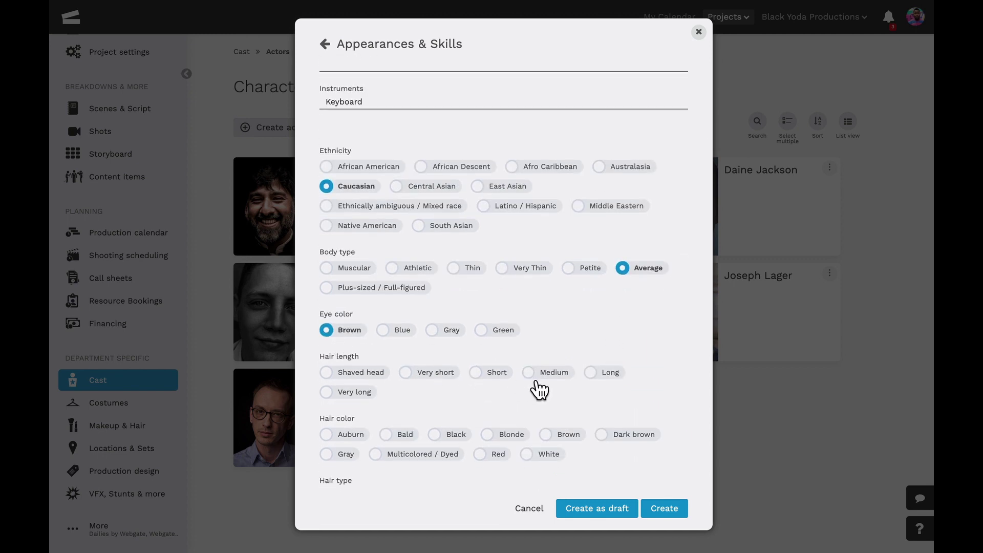
Set Medium, Black, Straight hair, Stubble facial hair, and tick Will shave.
left_click(535, 372)
scroll(538, 376, "down", 2)
left_click(447, 360)
scroll(507, 374, "down", 1)
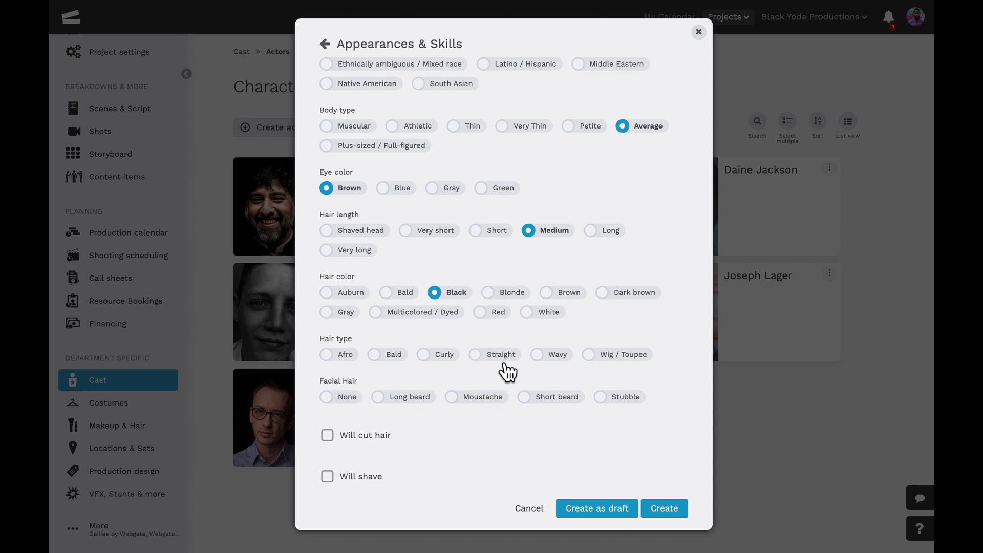
left_click(505, 362)
left_click(596, 396)
scroll(510, 435, "down", 3)
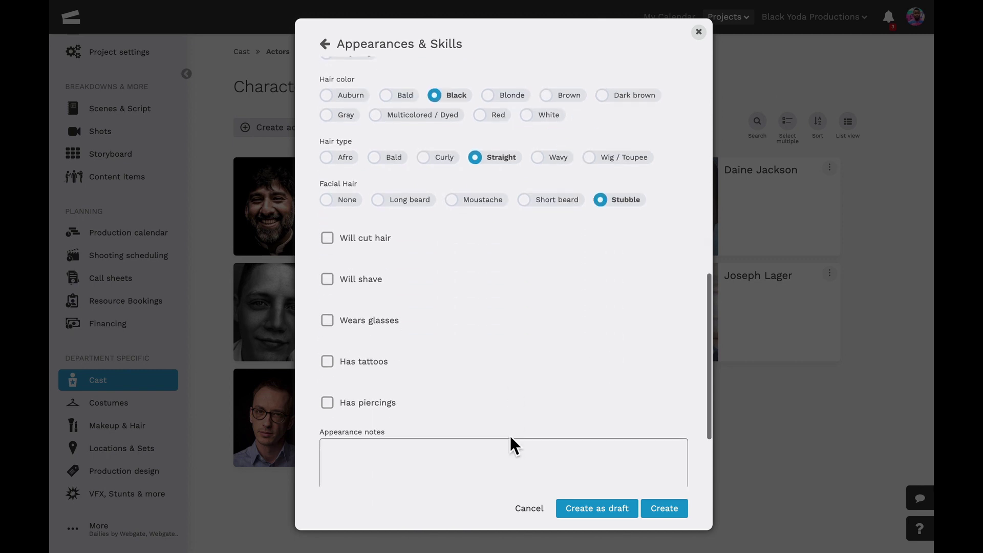
left_click(329, 281)
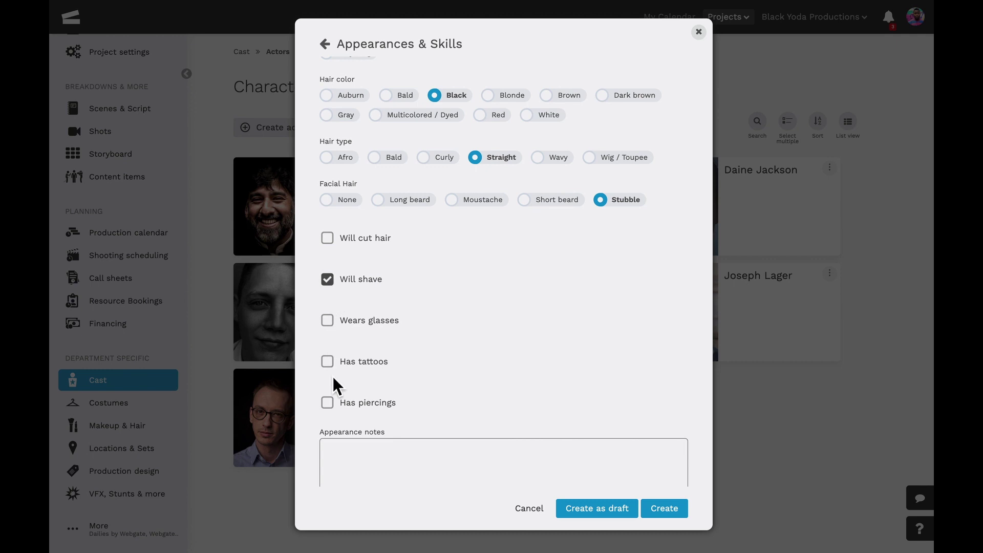
scroll(333, 381, "down", 2)
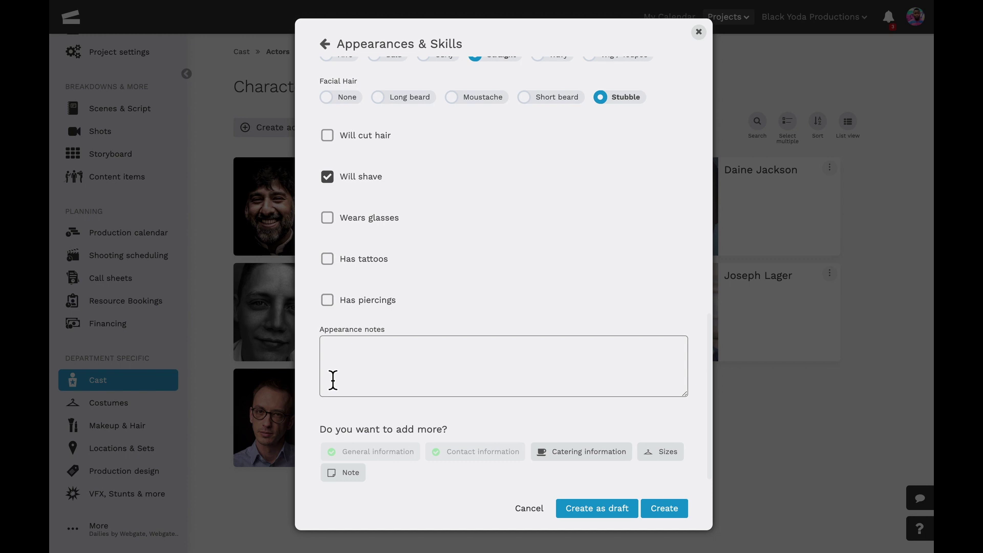
scroll(333, 382, "down", 1)
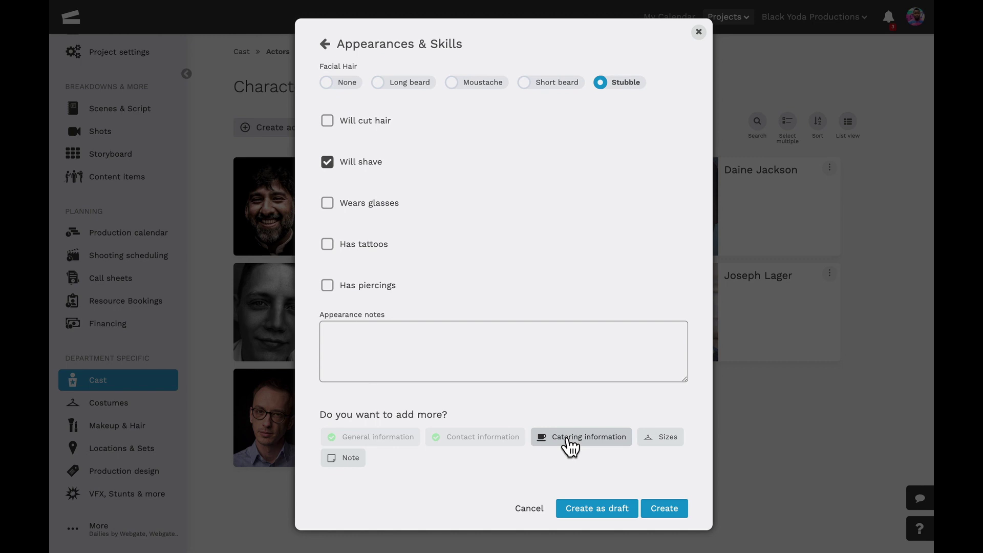
Specify Vegan food preference with a 'Nuts' allergy in Catering information, then go to Sizes.
left_click(568, 439)
left_click(334, 93)
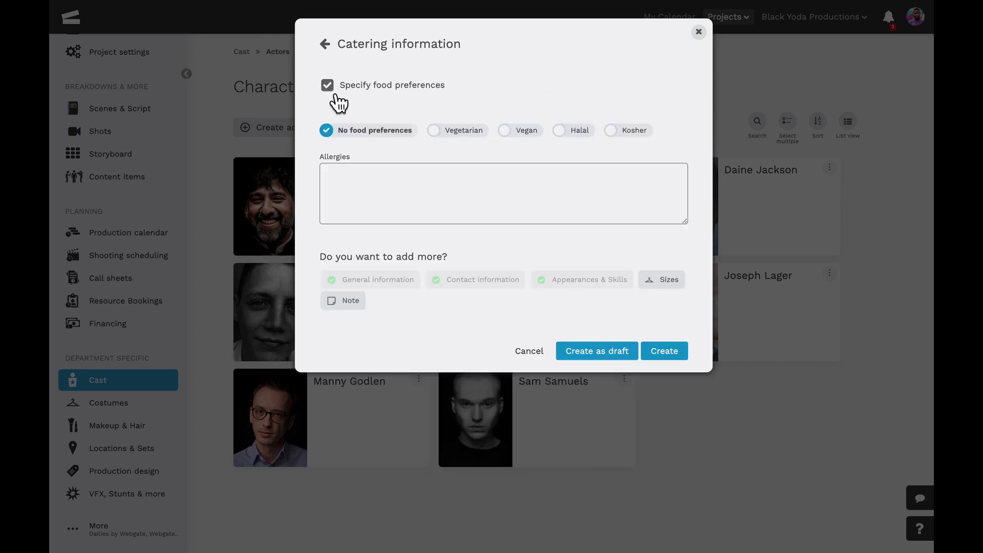
left_click(507, 134)
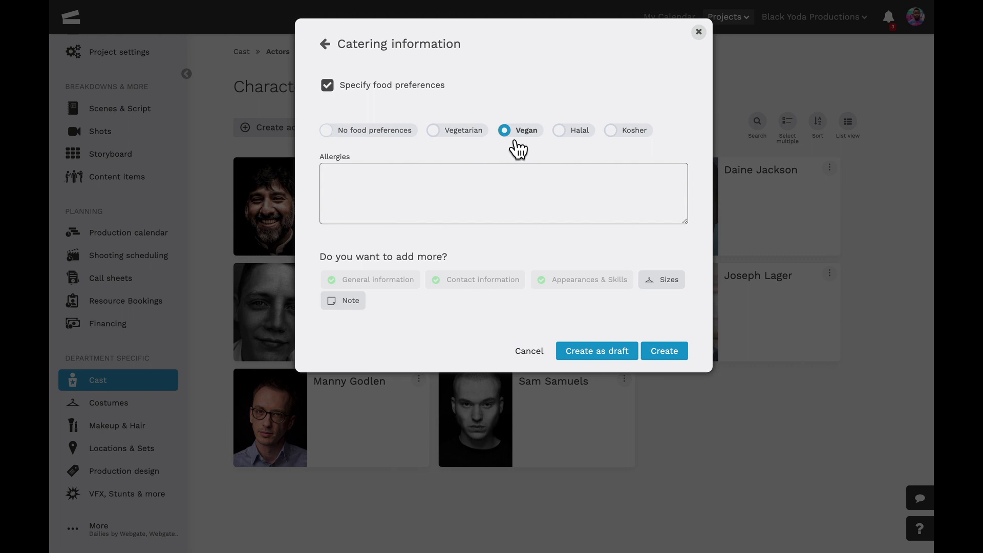
left_click(470, 180)
type("Nuts")
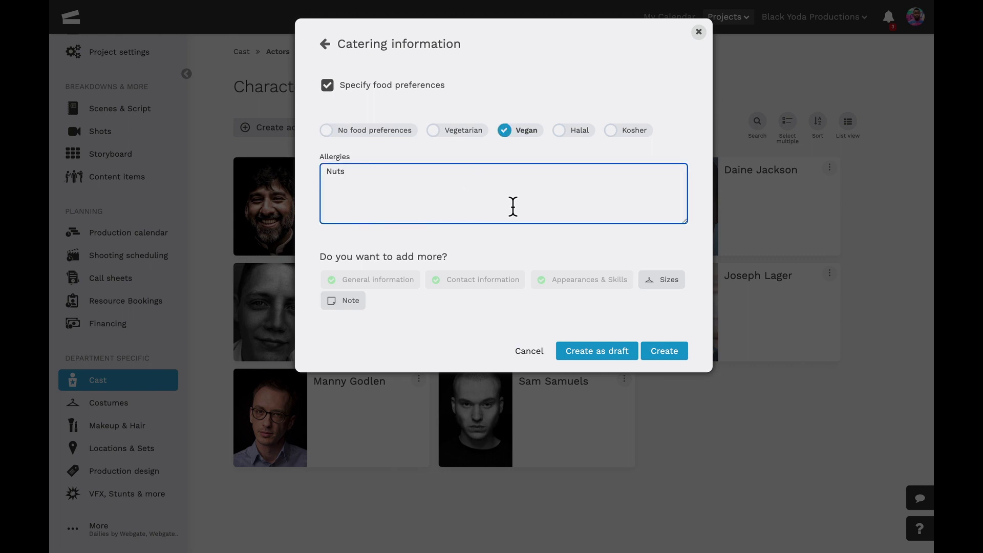
left_click(661, 281)
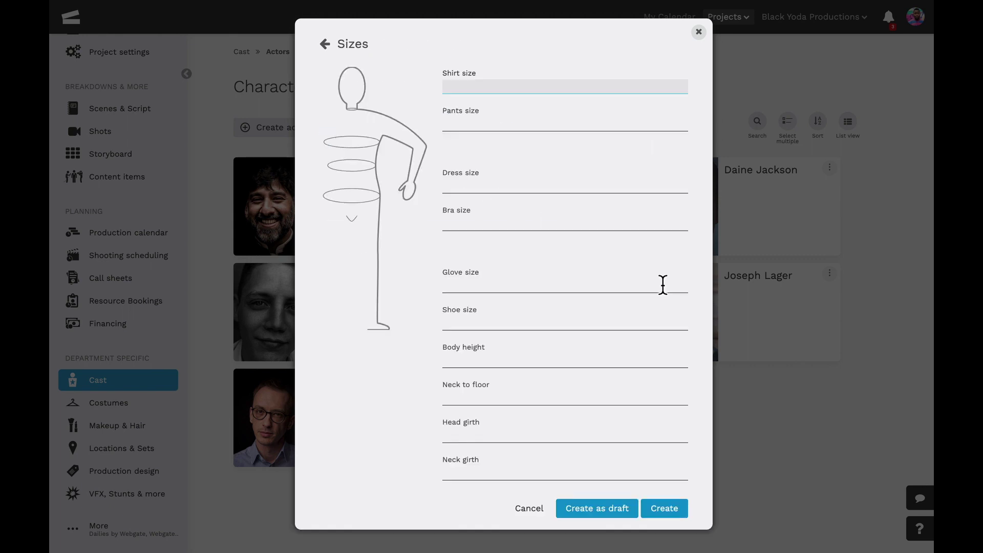
Look over the Sizes and Note sections, then create the actor.
scroll(639, 281, "down", 5)
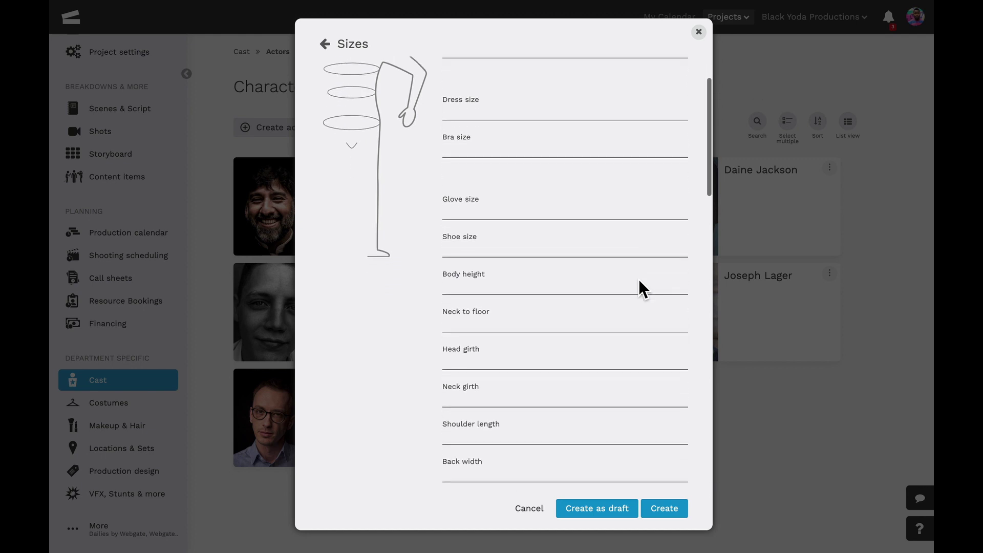
scroll(638, 283, "down", 10)
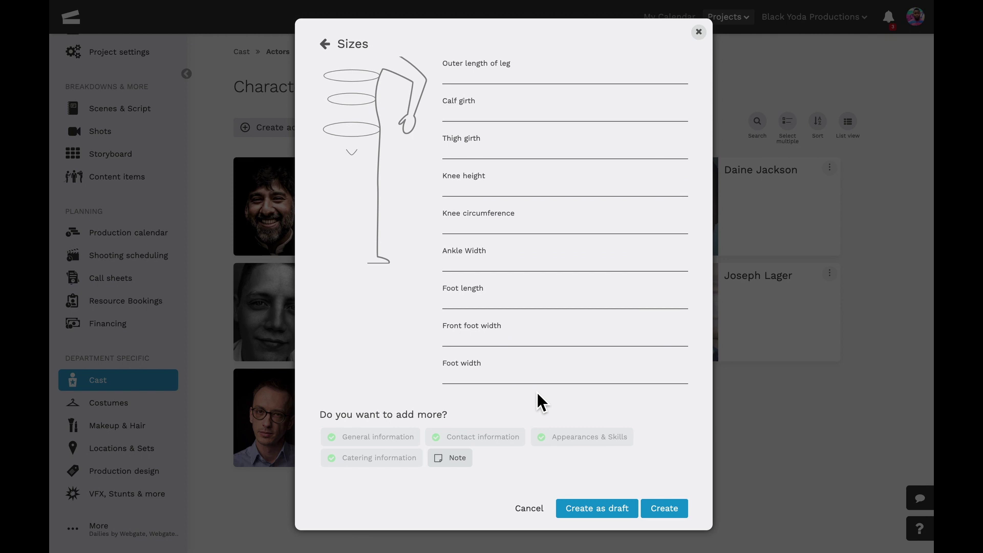
left_click(461, 459)
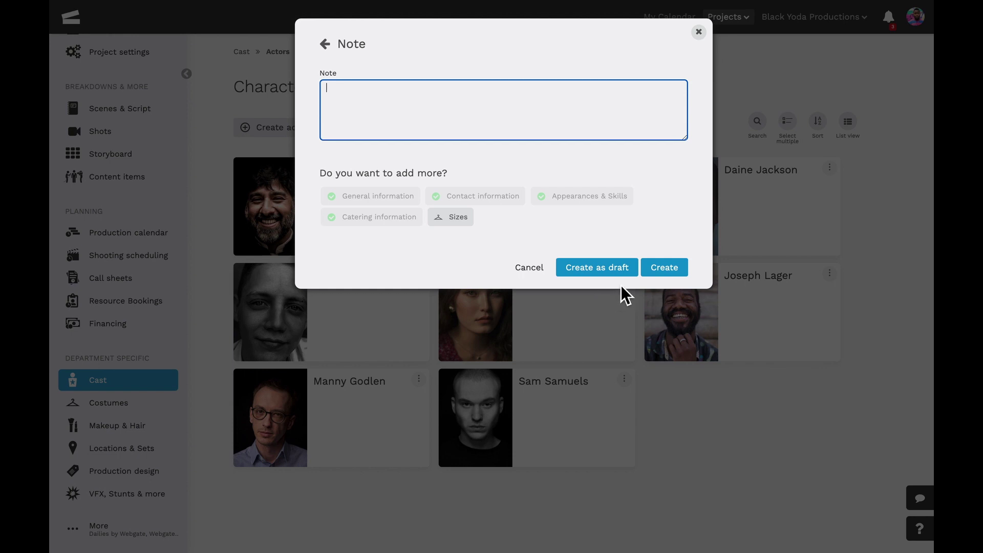
left_click(662, 272)
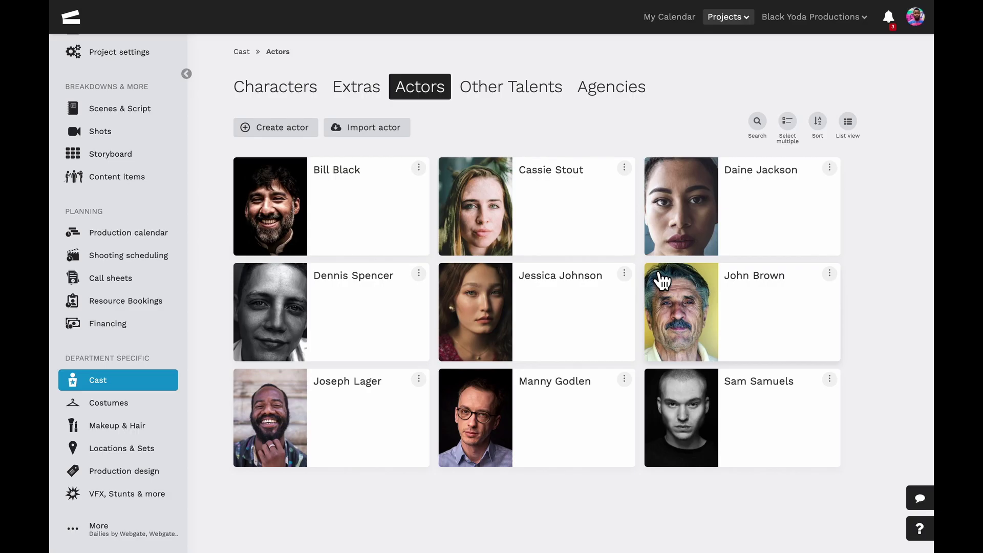
Open the new actor's profile, review the general information form and confirm it with Done.
left_click(663, 280)
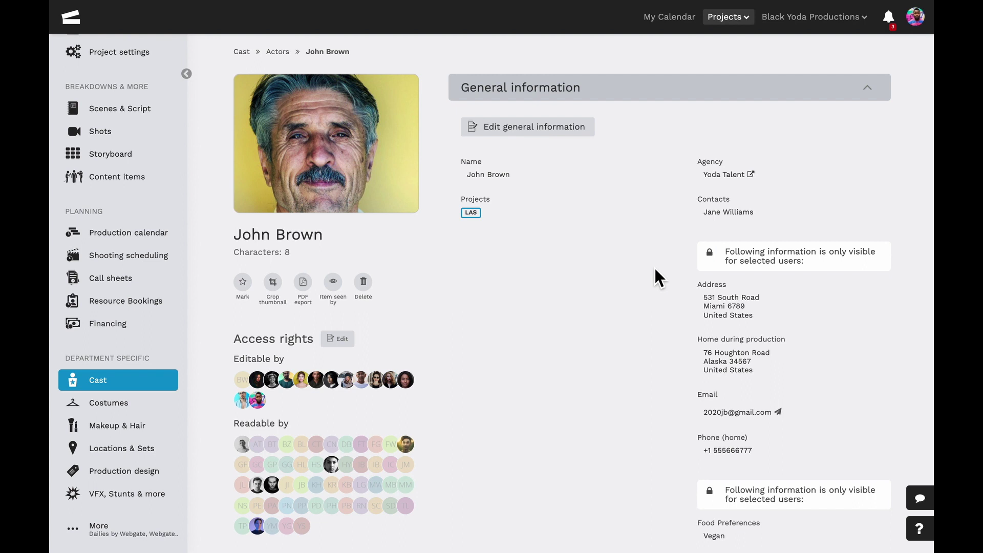
left_click(551, 138)
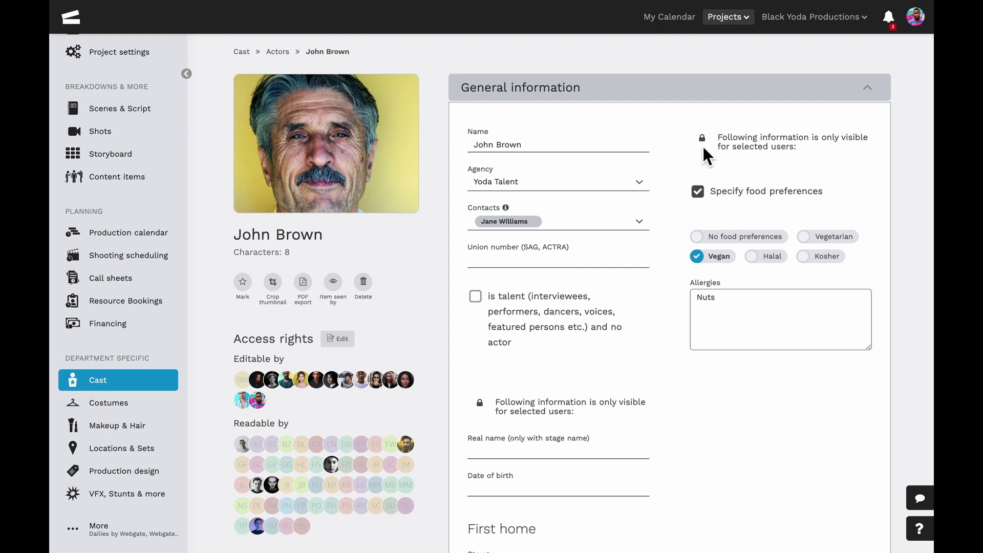
mouse_move(717, 146)
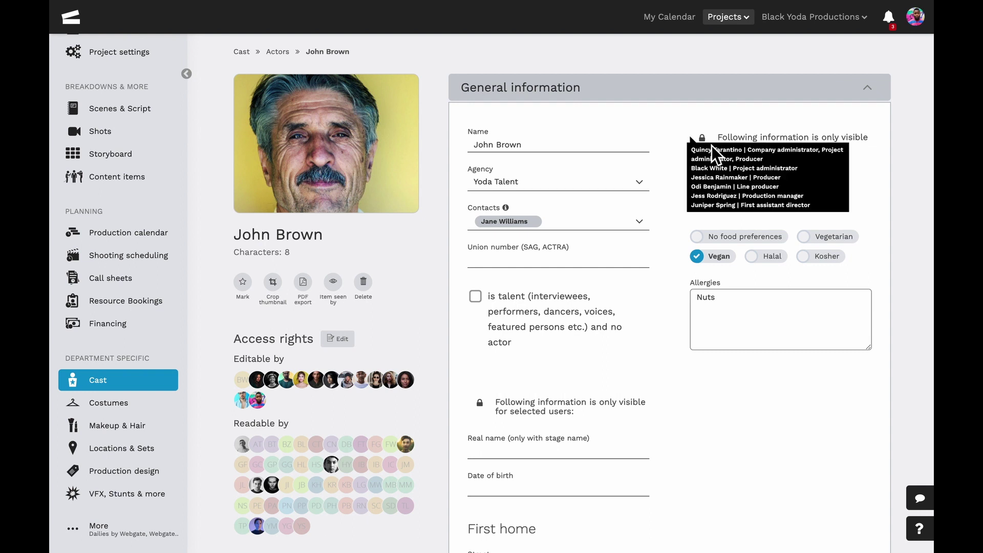
scroll(675, 159, "down", 5)
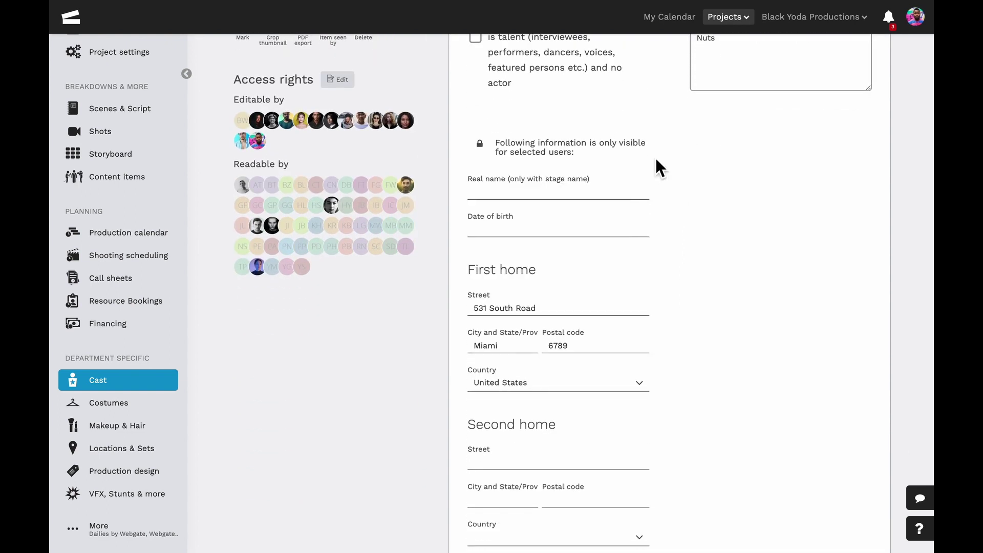
scroll(657, 163, "down", 10)
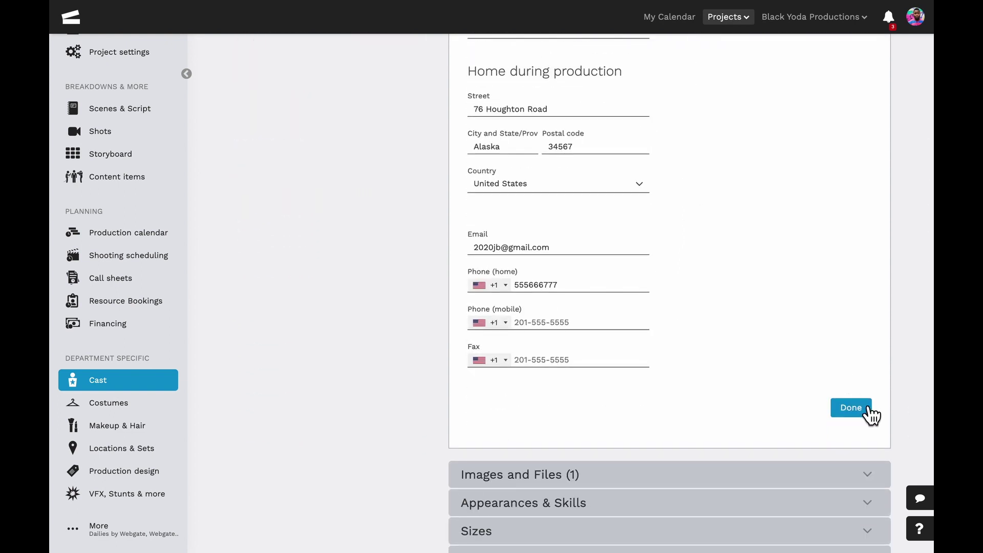
left_click(870, 413)
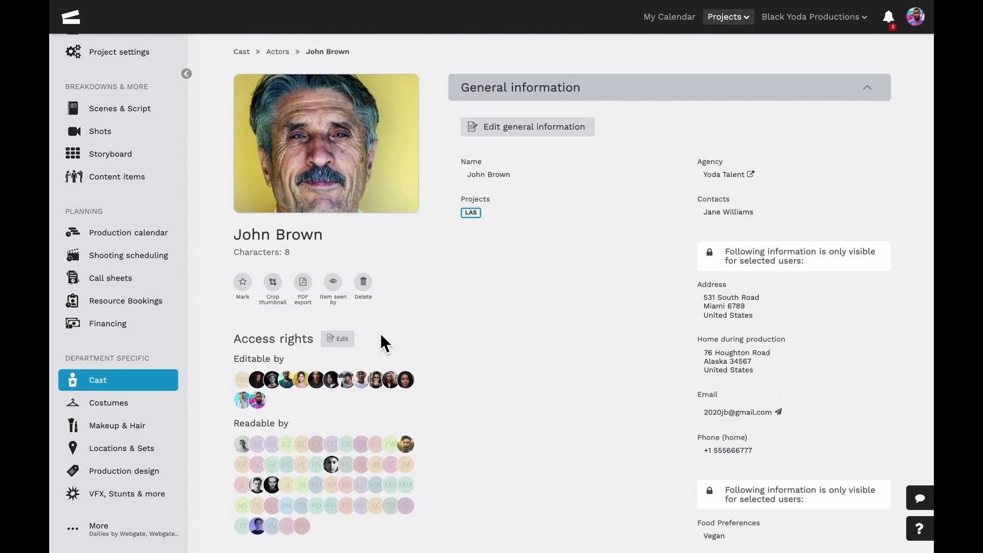
left_click(351, 338)
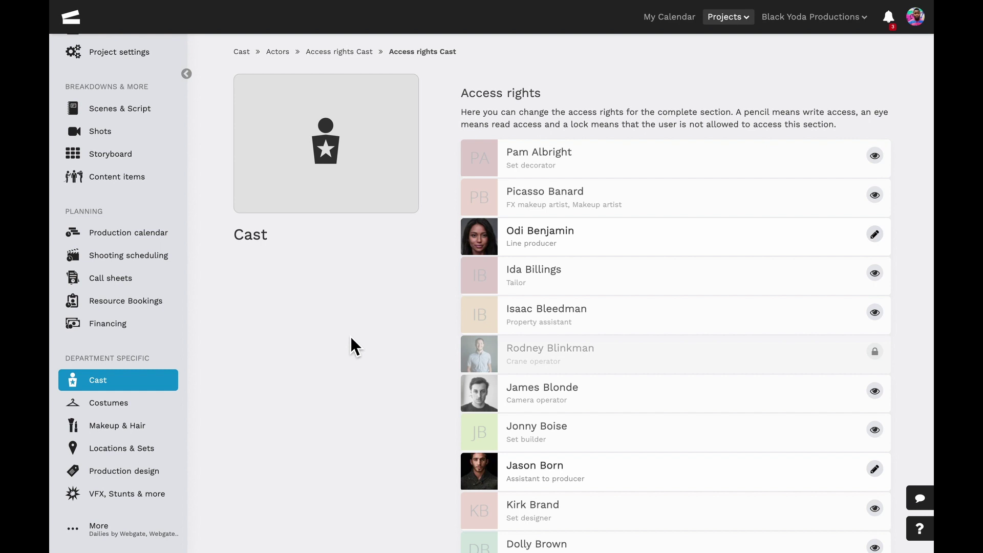
left_click(882, 238)
left_click(882, 234)
left_click(352, 61)
scroll(438, 194, "down", 1)
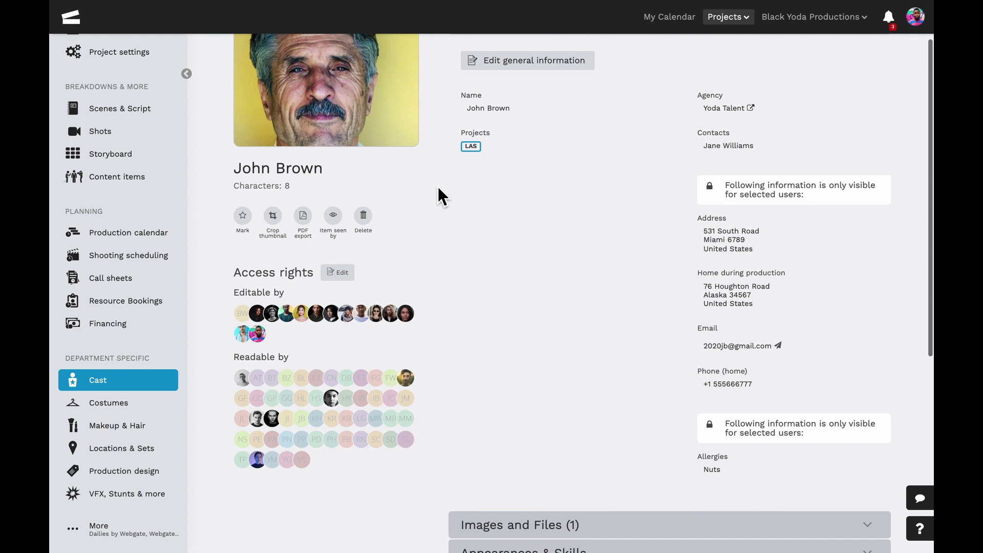
scroll(438, 187, "down", 5)
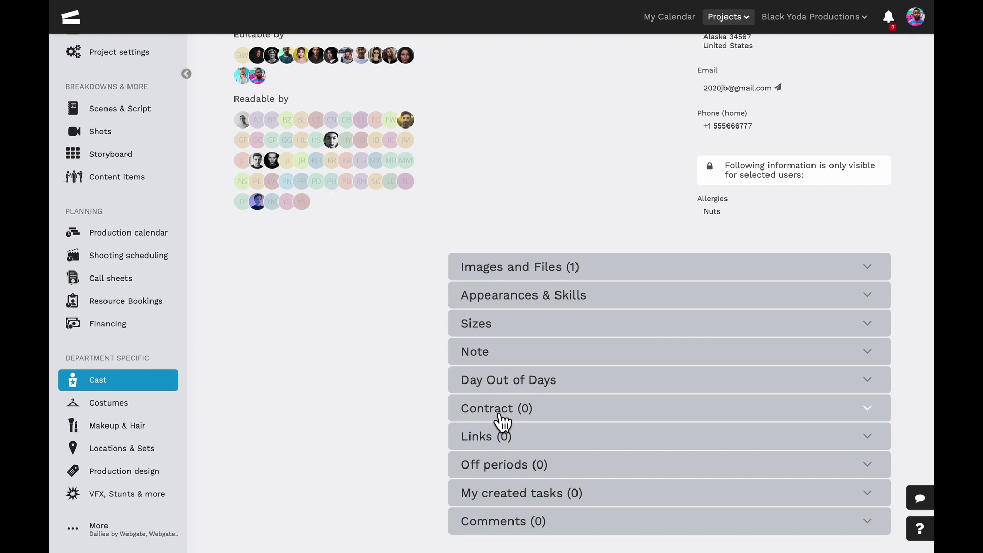
Mark the contract created, sent and signed on 01/14/2022, leaving Contains LOI unticked.
left_click(502, 419)
scroll(494, 413, "down", 6)
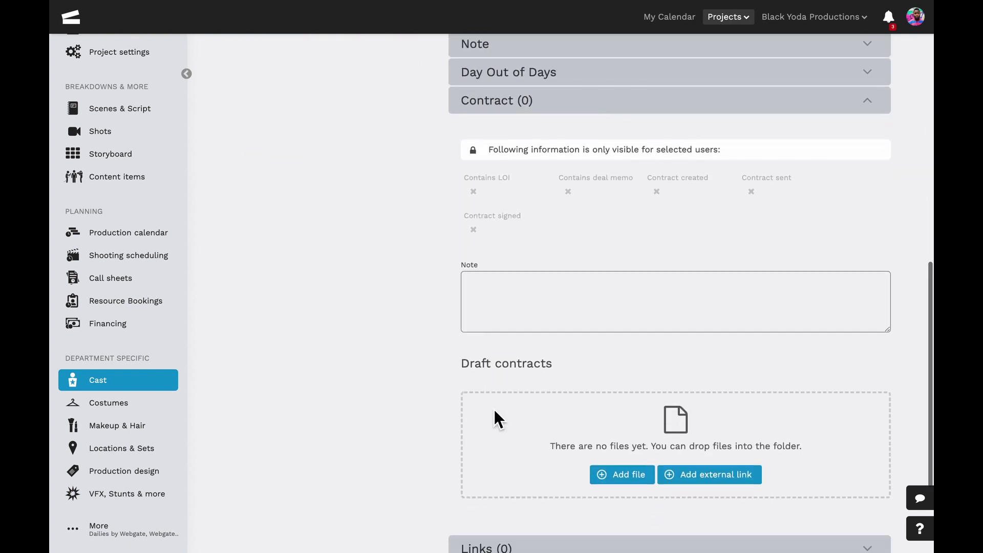
left_click(490, 171)
left_click(489, 170)
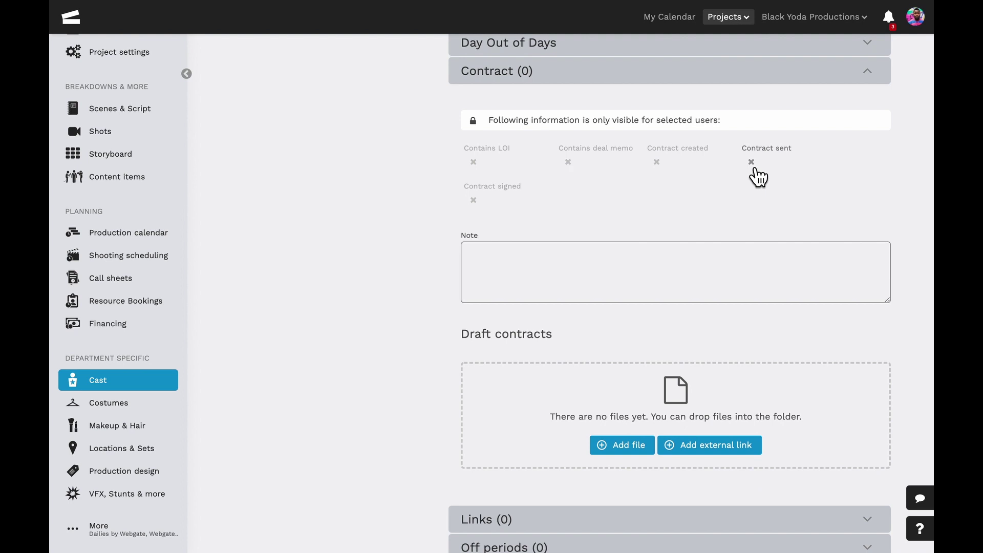
left_click(755, 170)
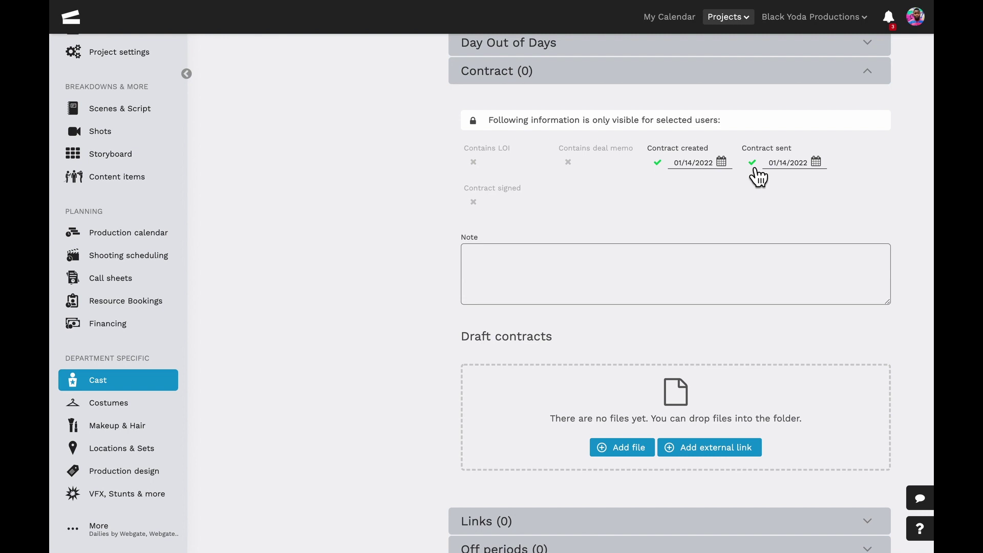
left_click(484, 205)
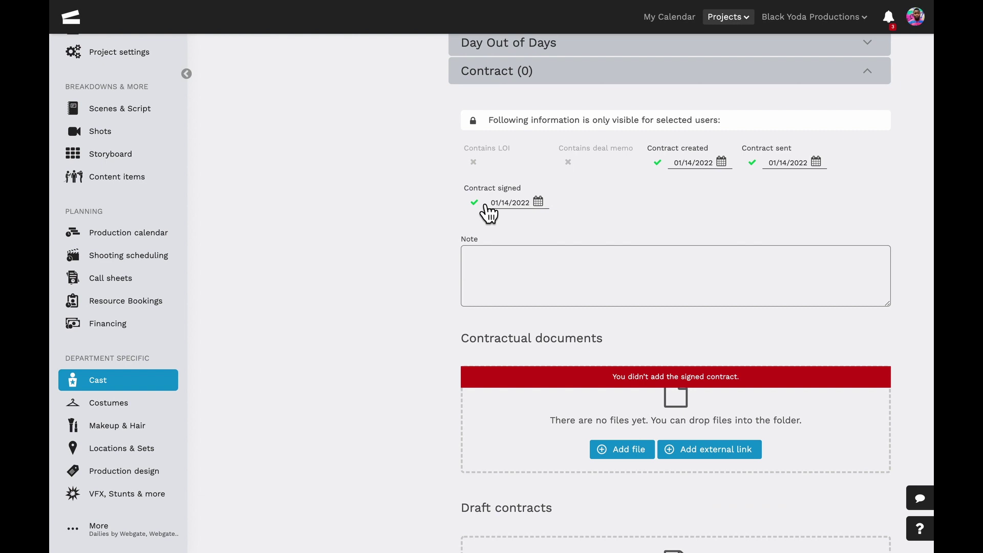
scroll(484, 205, "down", 3)
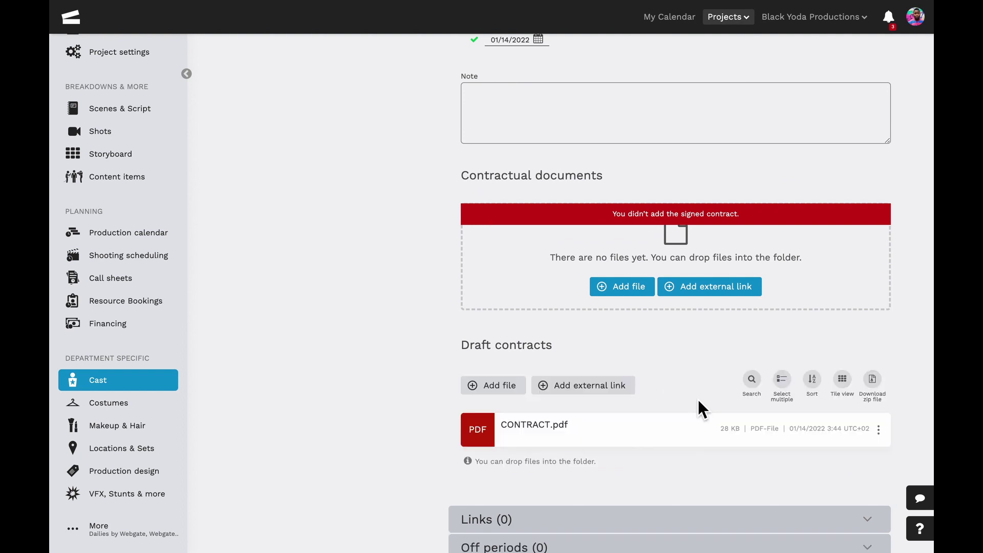
scroll(699, 399, "up", 4)
Collapse the contract details and go to Files & Documents > Contracts > Cast.
left_click(870, 115)
scroll(592, 129, "up", 10)
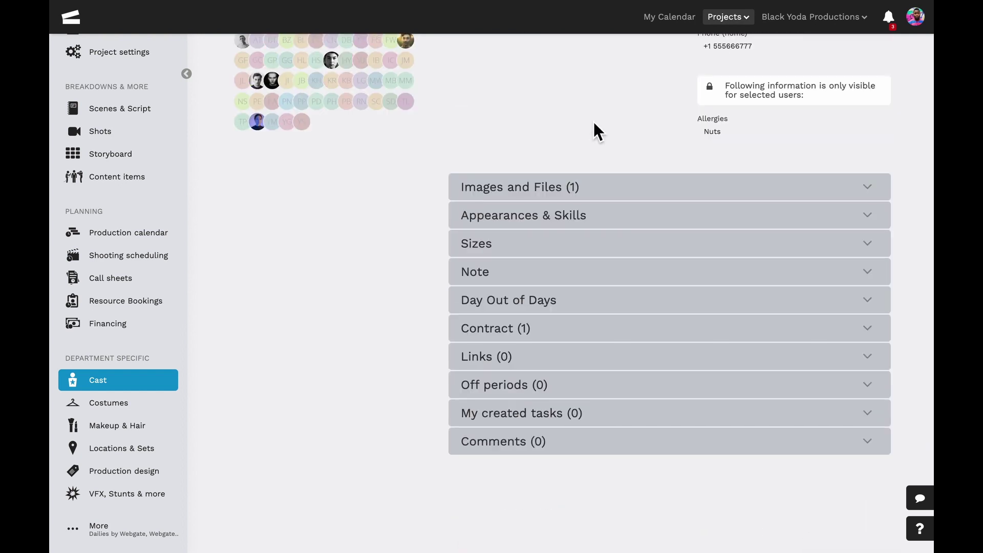
scroll(171, 77, "up", 3)
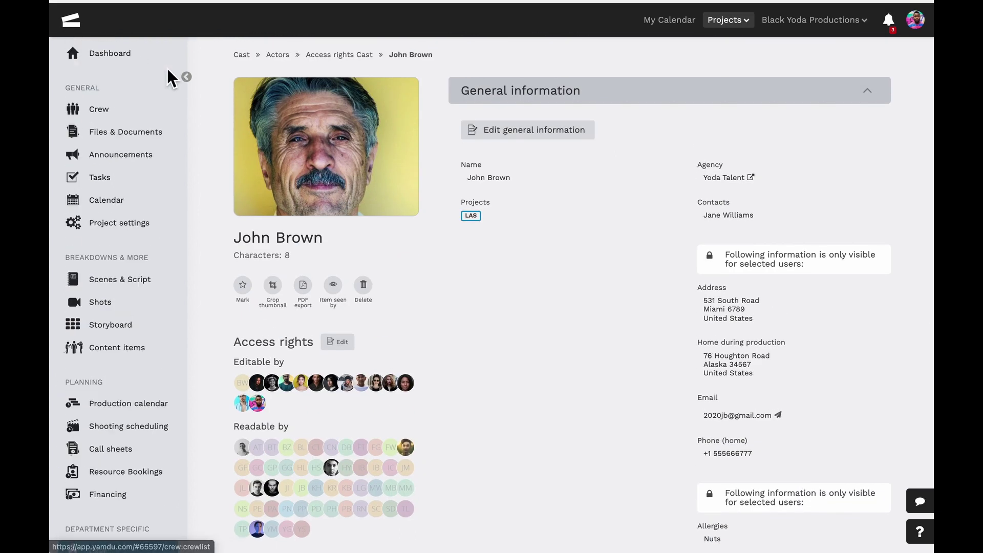
left_click(155, 132)
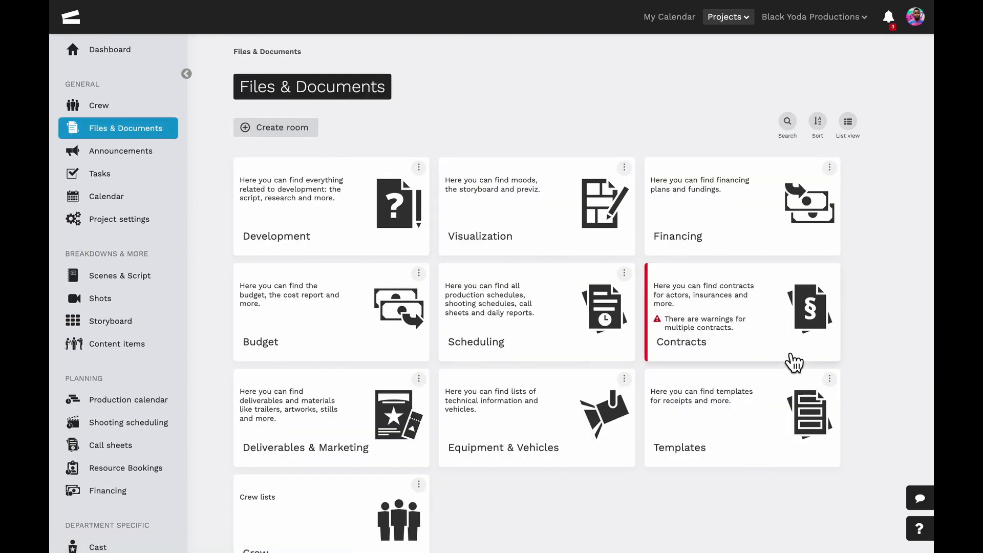
left_click(794, 363)
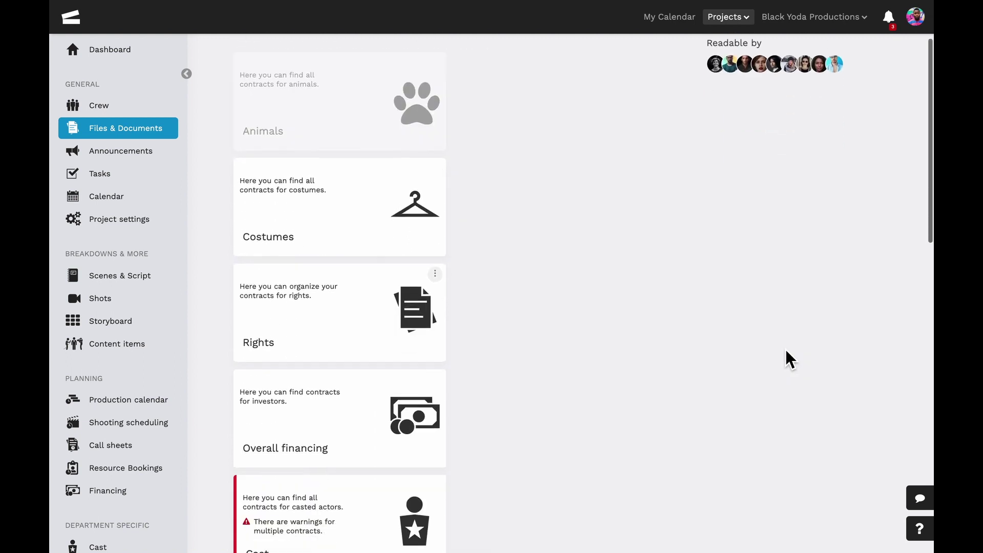
scroll(786, 358, "down", 1)
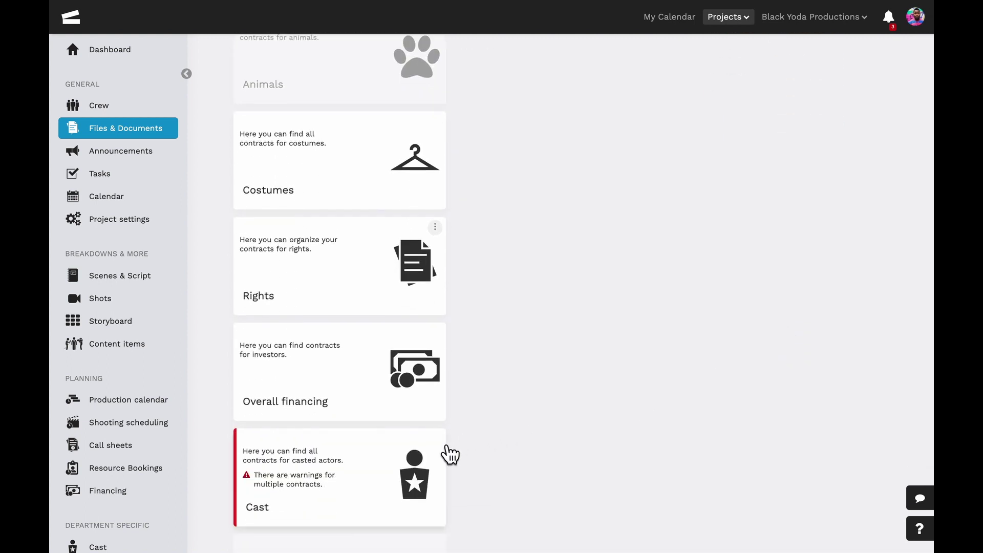
left_click(449, 454)
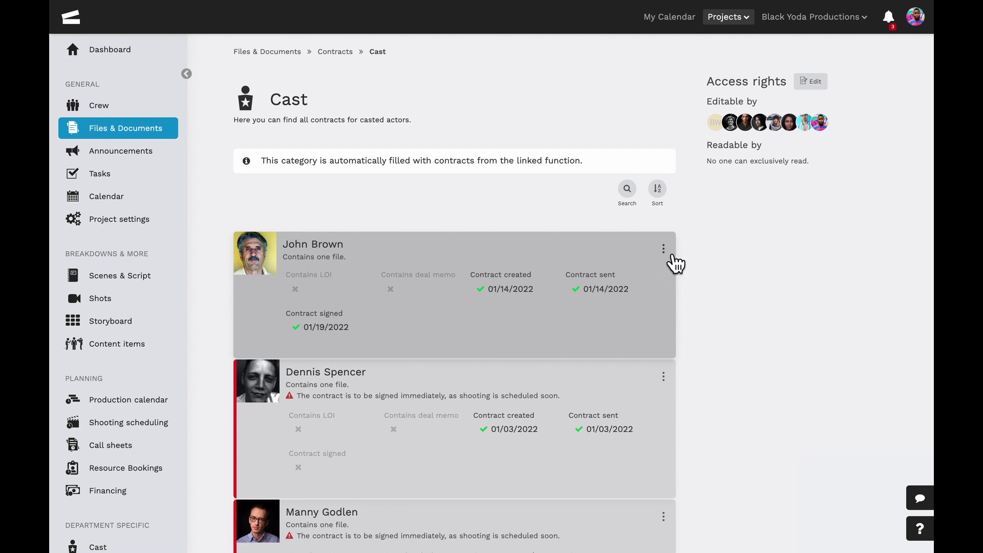
left_click(671, 254)
left_click(672, 254)
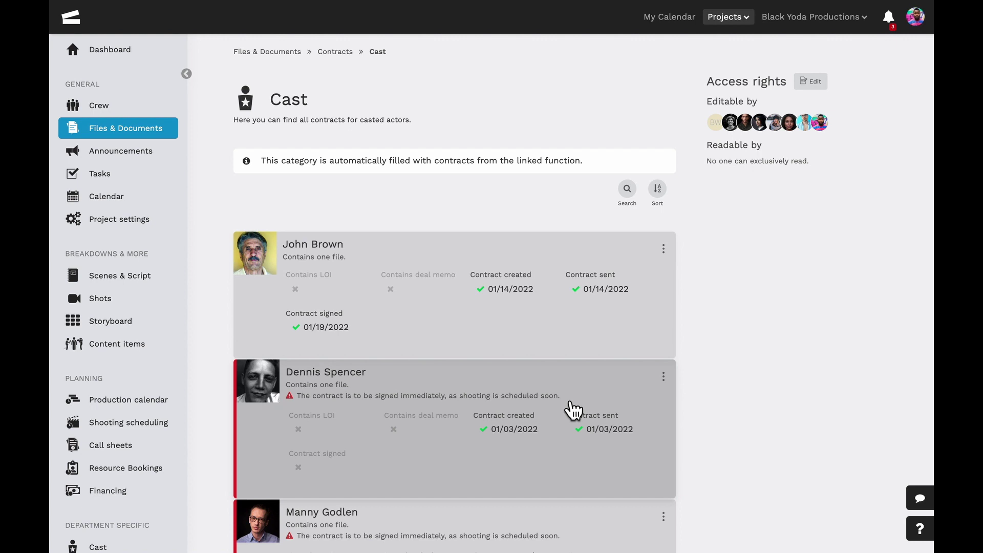
scroll(573, 409, "down", 12)
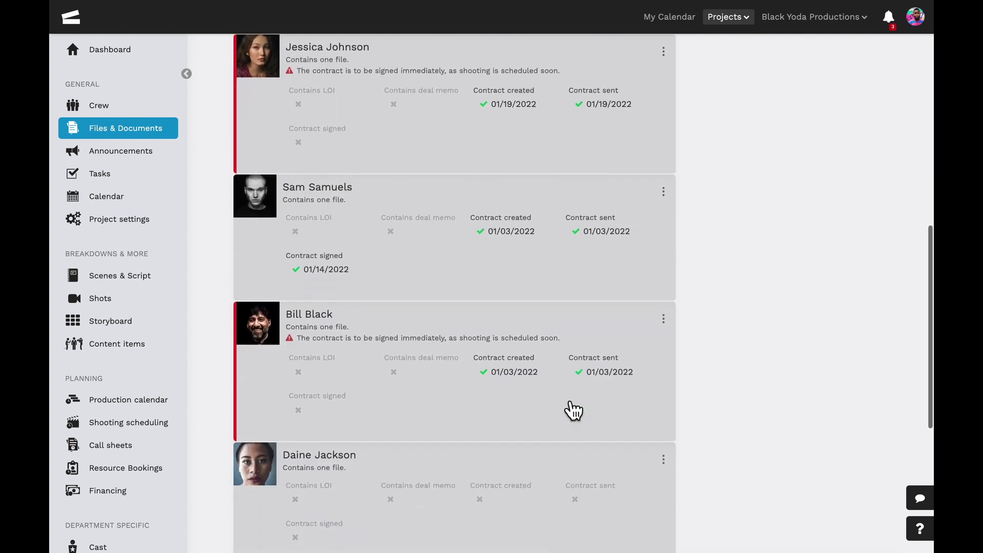
scroll(574, 410, "down", 4)
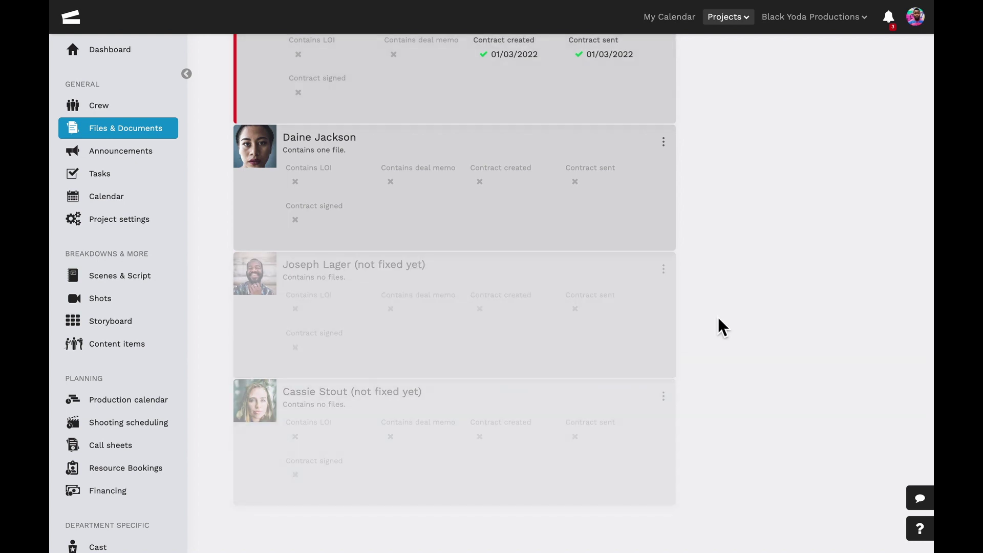
scroll(725, 326, "up", 5)
scroll(726, 327, "up", 10)
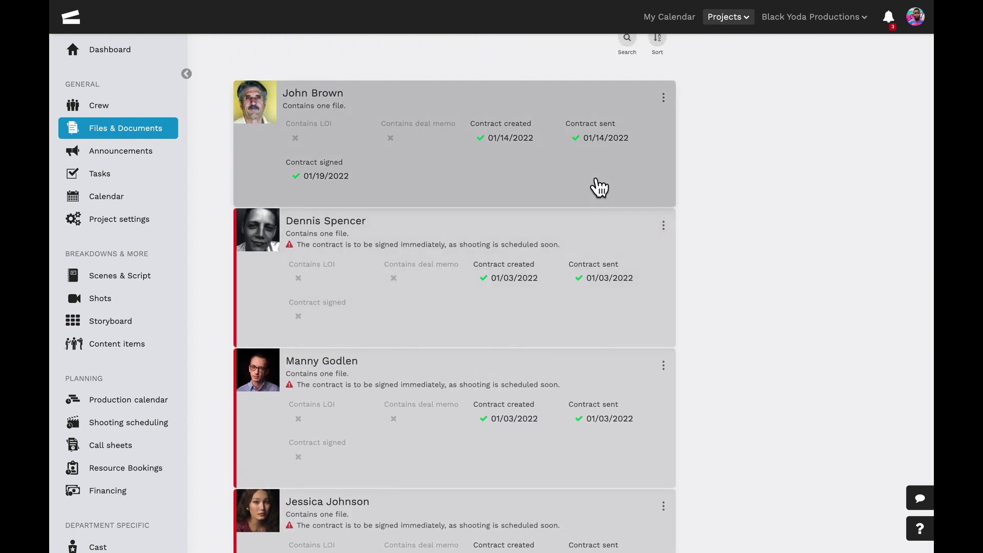
Check the actor's contract from the Cast folder, then return to Cast > Actors.
left_click(599, 188)
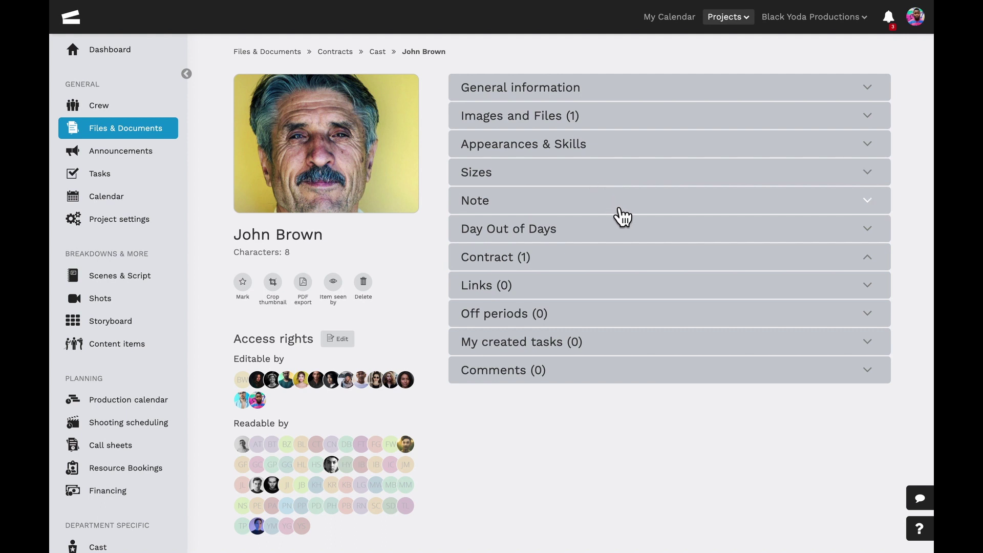
left_click(645, 267)
left_click(648, 269)
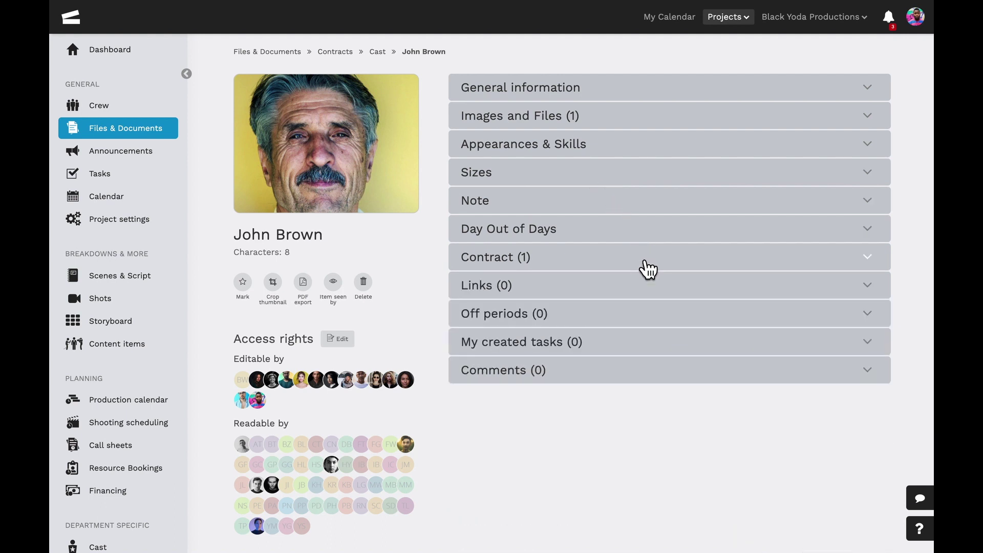
left_click(174, 548)
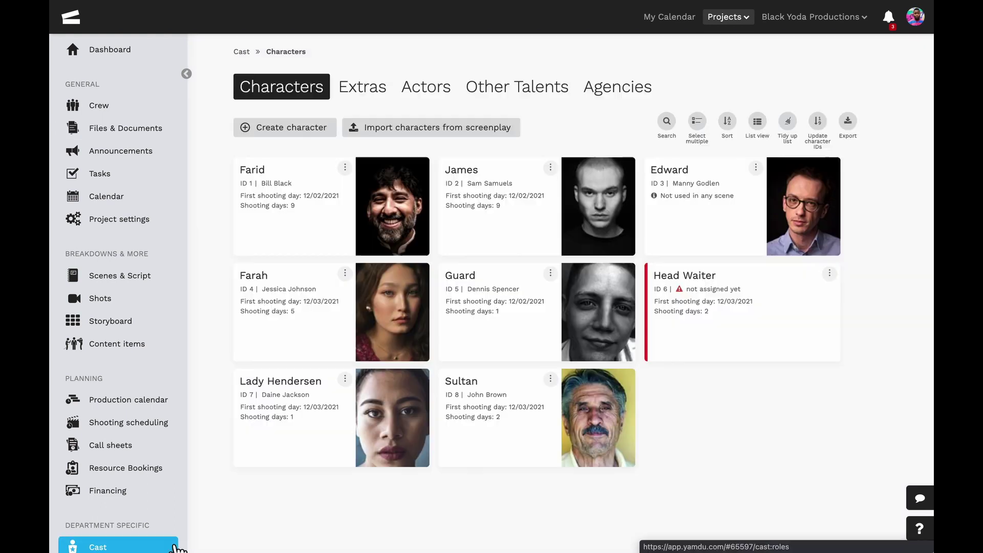
left_click(443, 97)
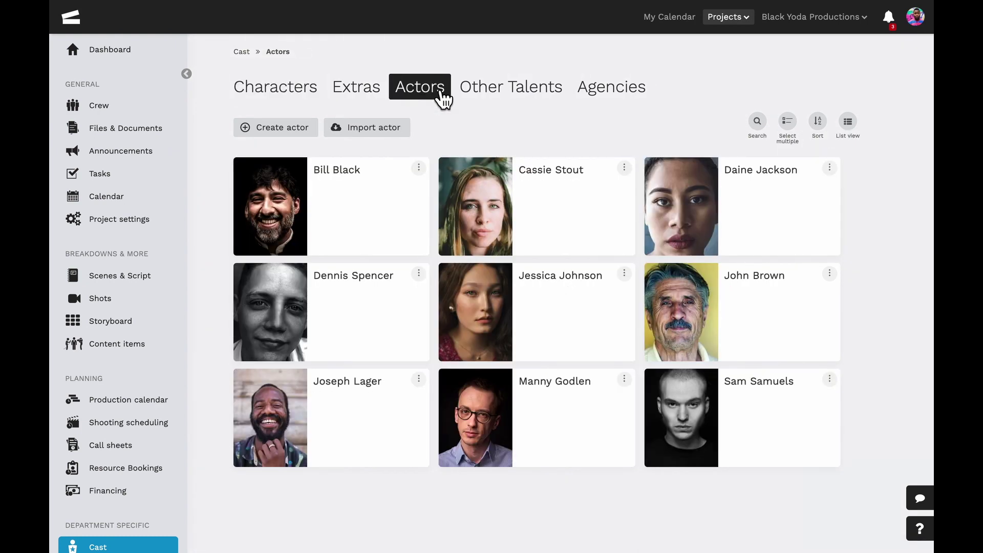